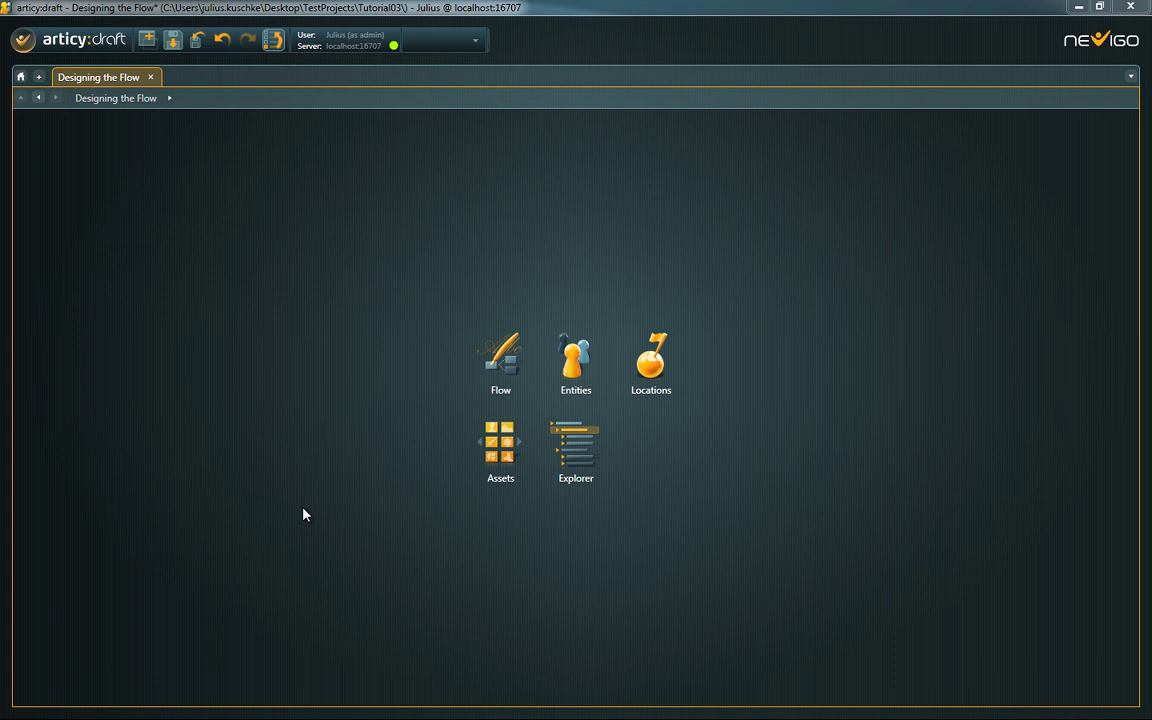
# Open the project's Flow and add a flow fragment named "Chapter One"
pyautogui.click(500, 357)
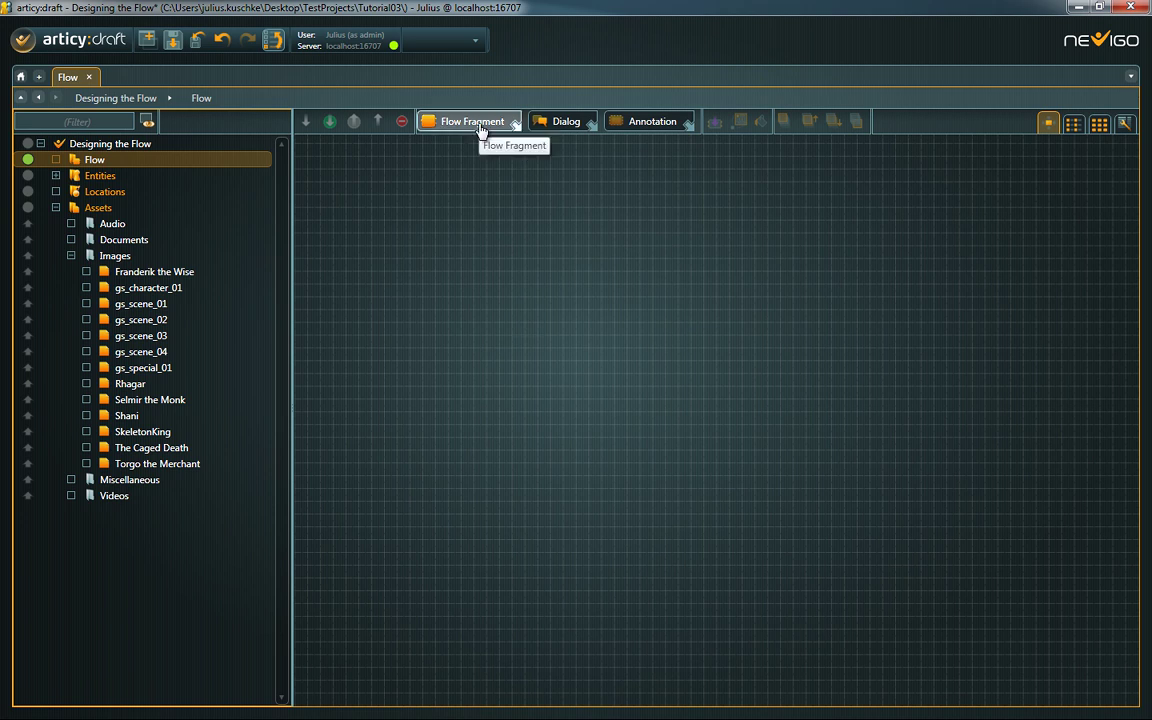
pyautogui.moveTo(480, 130); pyautogui.dragTo(428, 387)
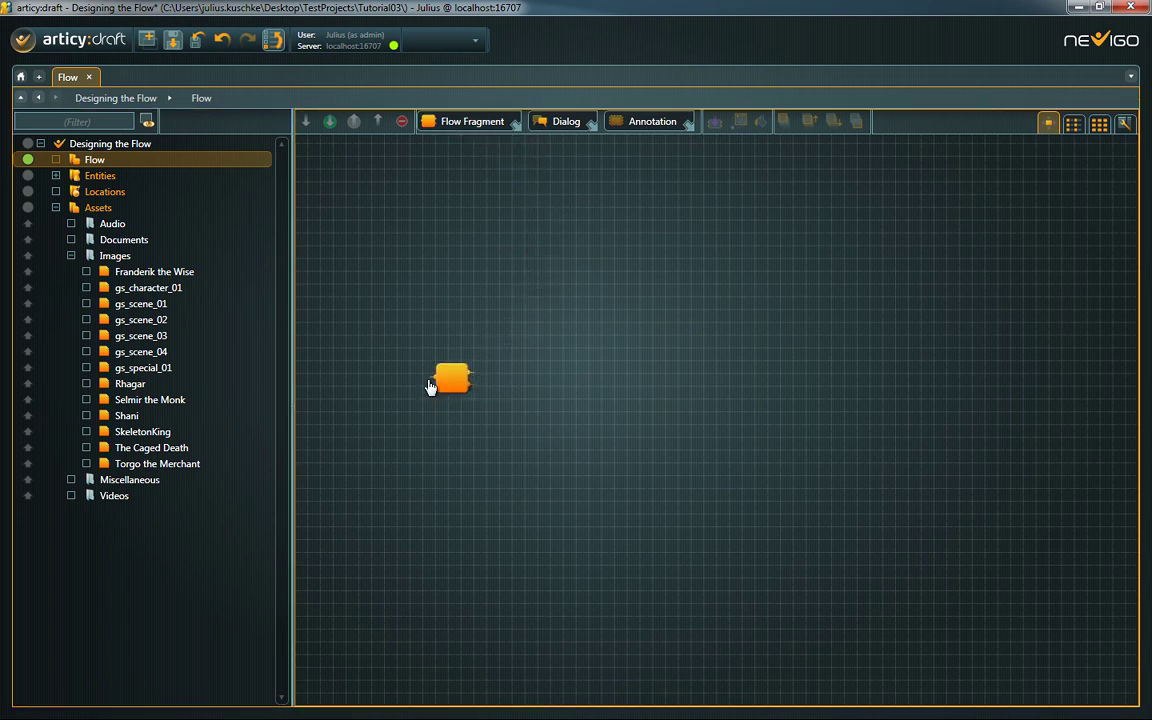
pyautogui.write('Chapte')
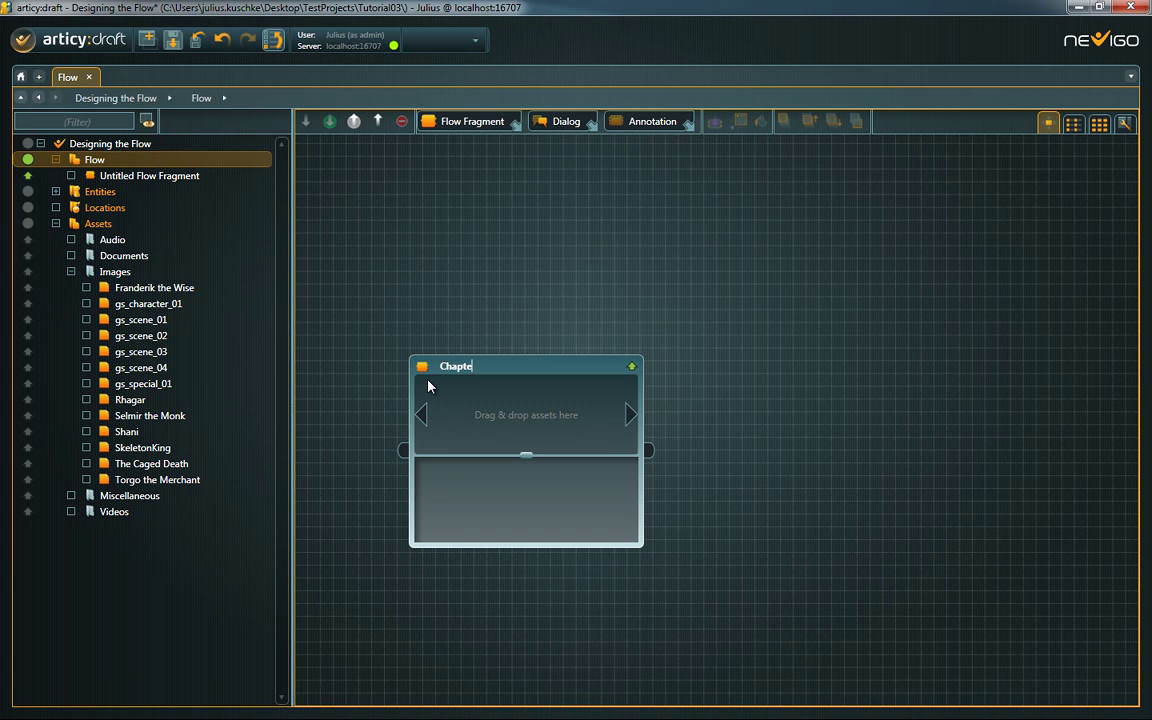
pyautogui.write('r 0ne')
pyautogui.click(583, 308)
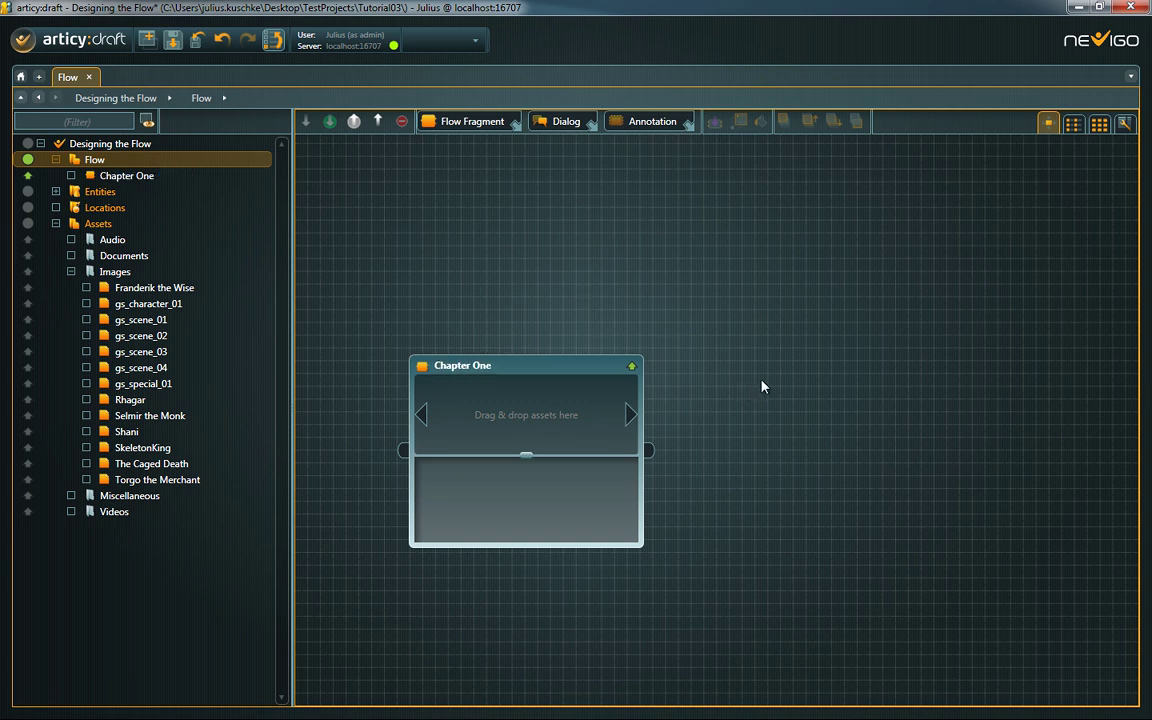
# Add a second flow fragment to the right of Chapter One and name it "Chapter Two"
pyautogui.rightClick(808, 372)
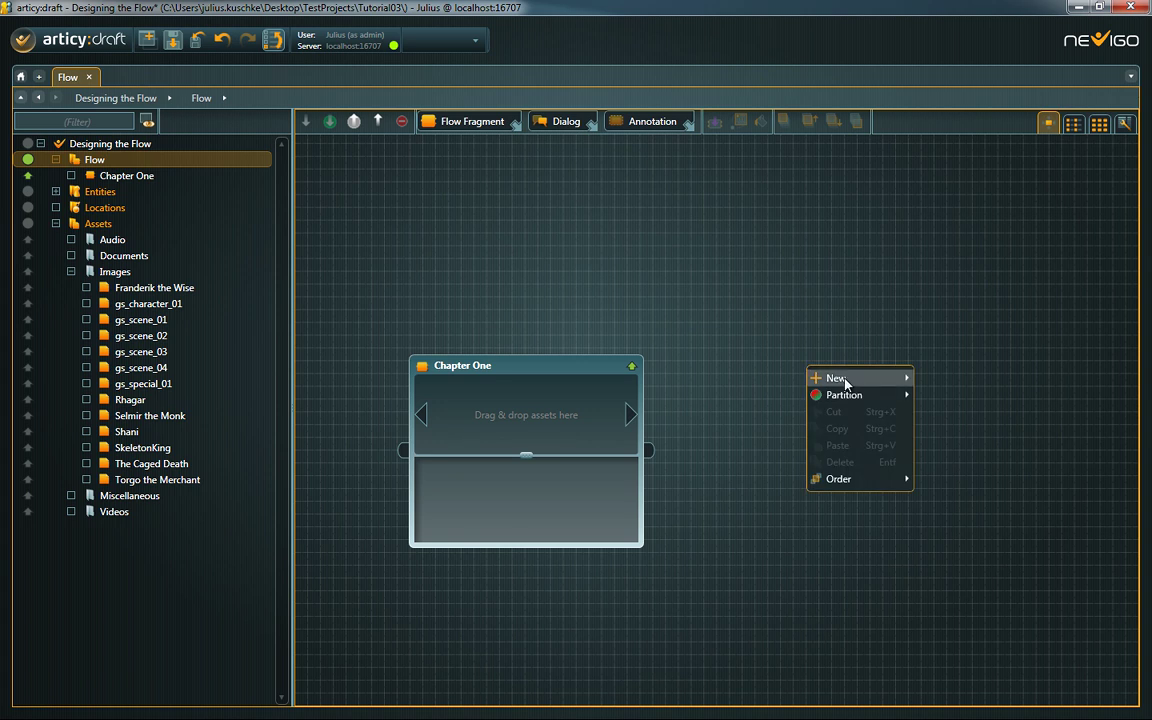
pyautogui.moveTo(840, 379)
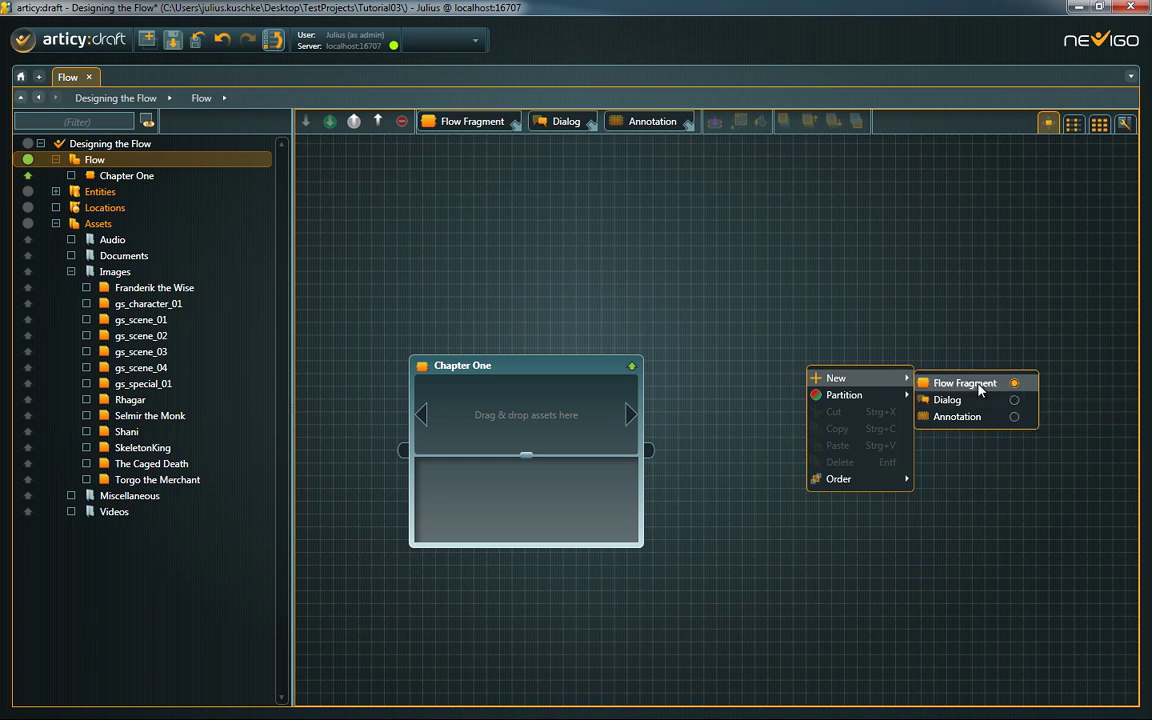
pyautogui.click(979, 384)
pyautogui.moveTo(979, 384); pyautogui.dragTo(993, 366)
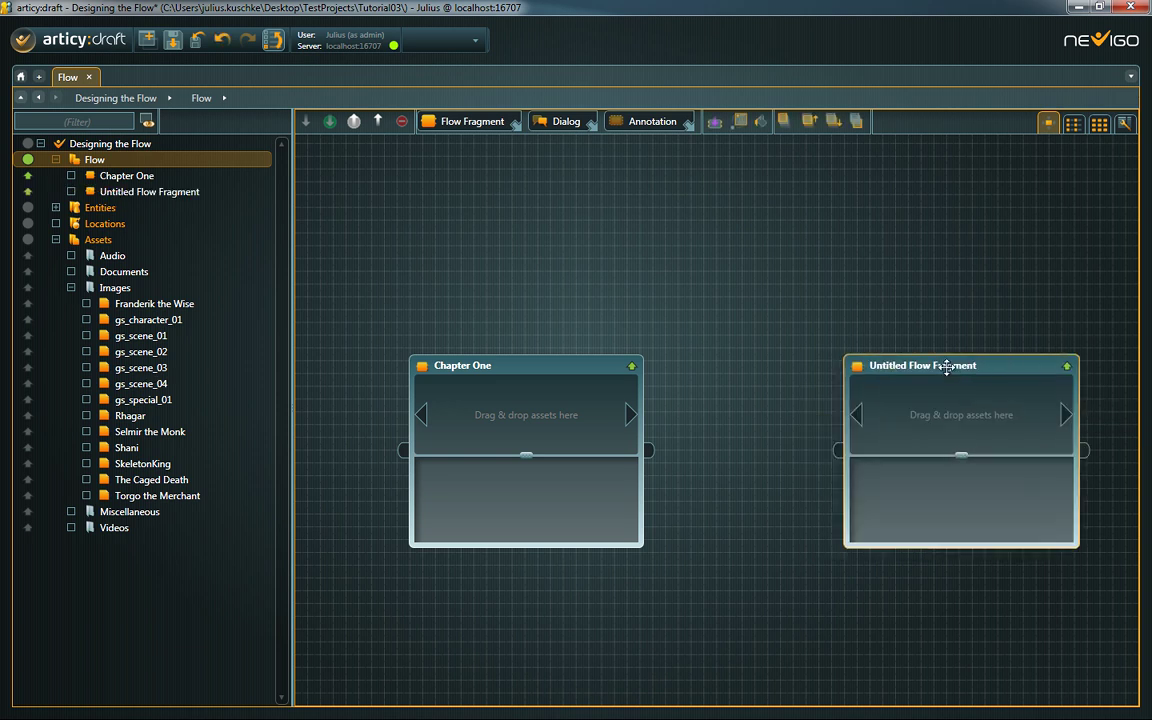
pyautogui.doubleClick(946, 366)
pyautogui.write('Chapter Two')
pyautogui.click(905, 247)
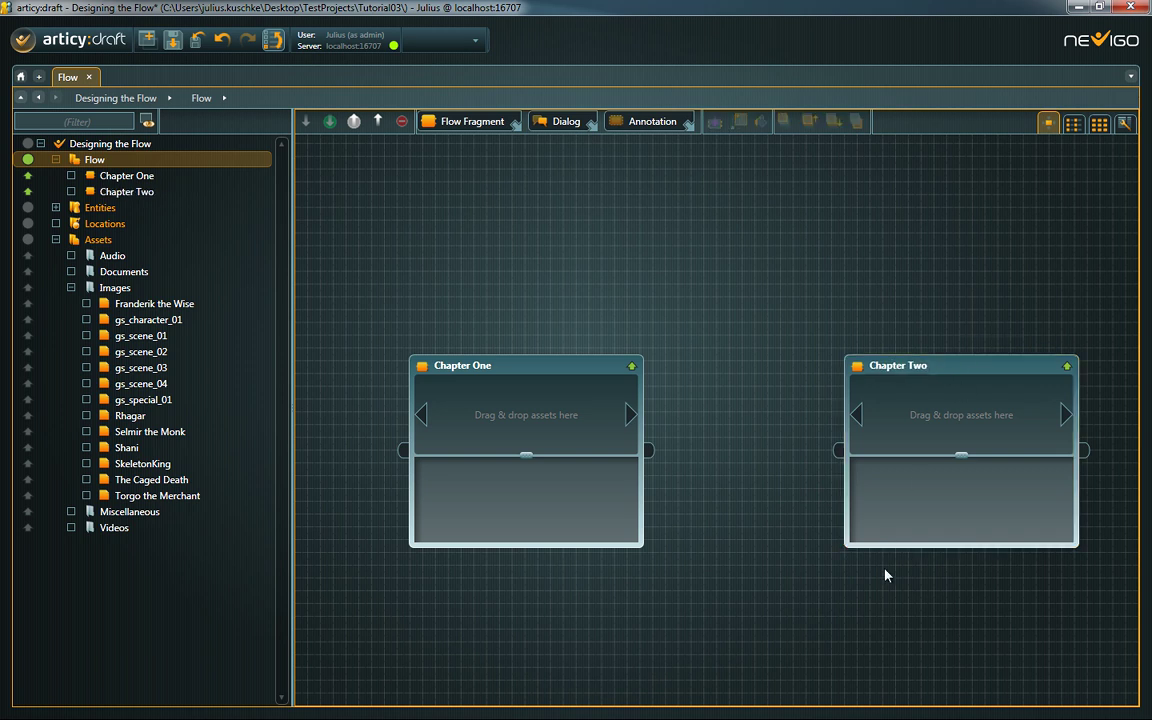
# Branch Chapter Two's output pin into two new connected flow fragments, one above the other, to its right
pyautogui.moveTo(1063, 588); pyautogui.dragTo(592, 567)
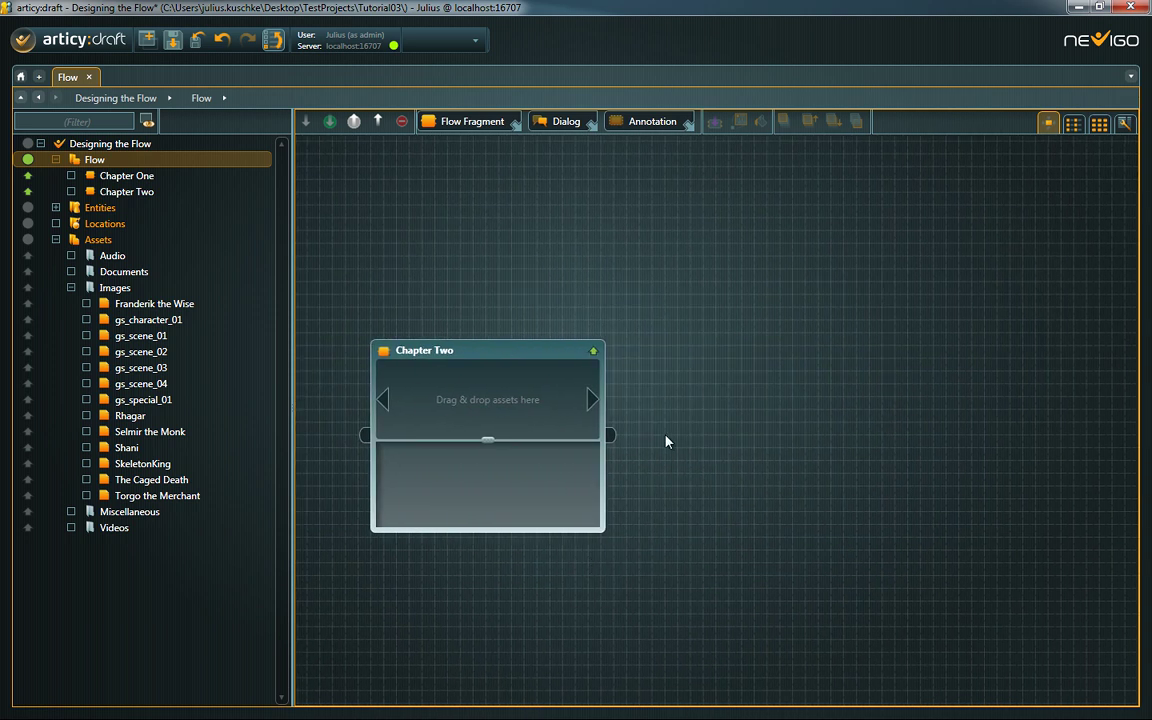
pyautogui.moveTo(612, 443); pyautogui.dragTo(945, 242)
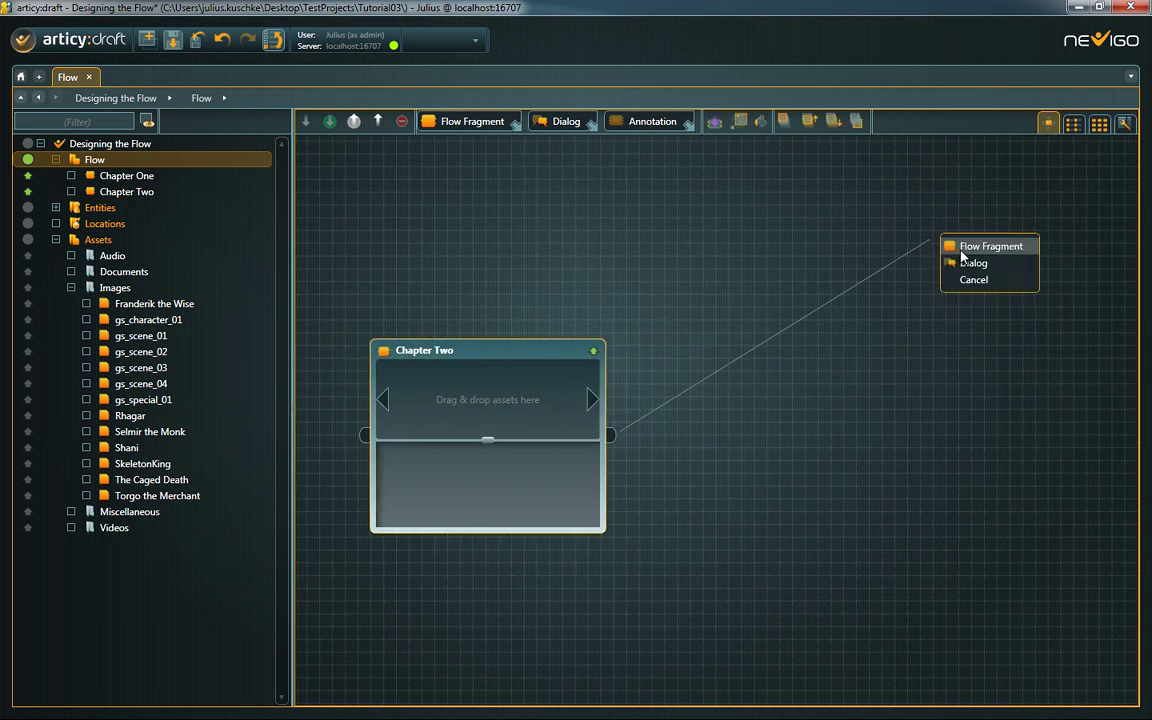
pyautogui.click(980, 240)
pyautogui.moveTo(1010, 185); pyautogui.dragTo(919, 198)
pyautogui.moveTo(610, 438); pyautogui.dragTo(780, 522)
pyautogui.click(860, 538)
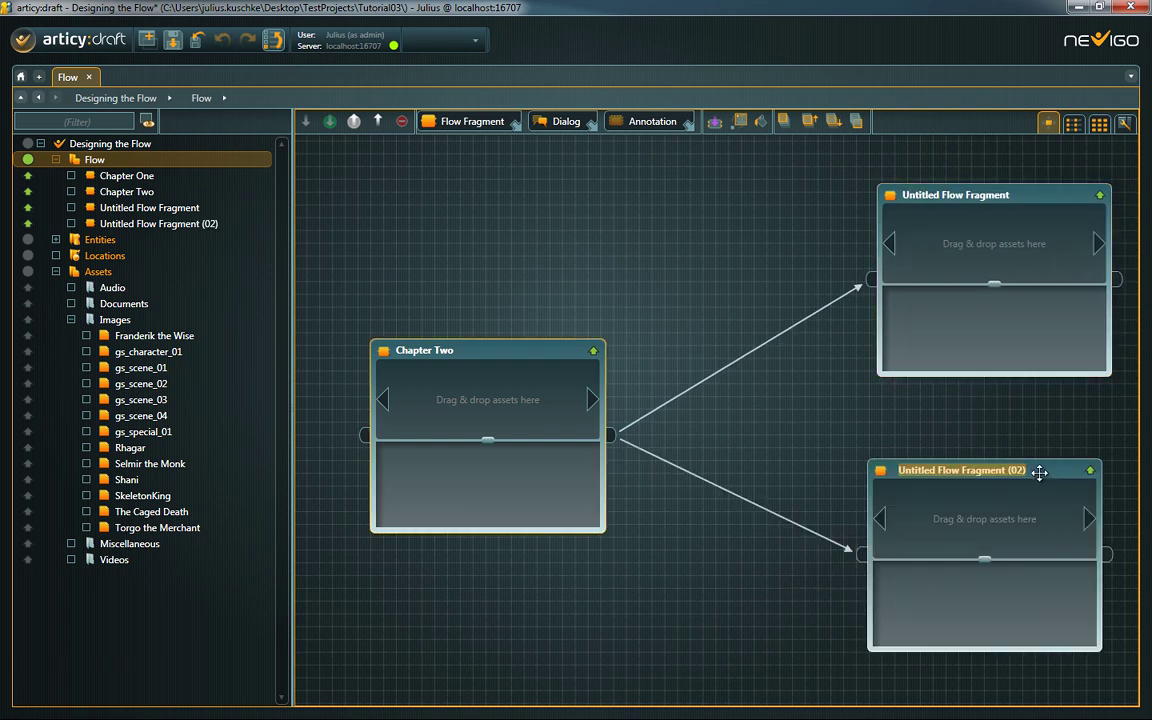
pyautogui.moveTo(1040, 473); pyautogui.dragTo(1062, 474)
pyautogui.click(755, 442)
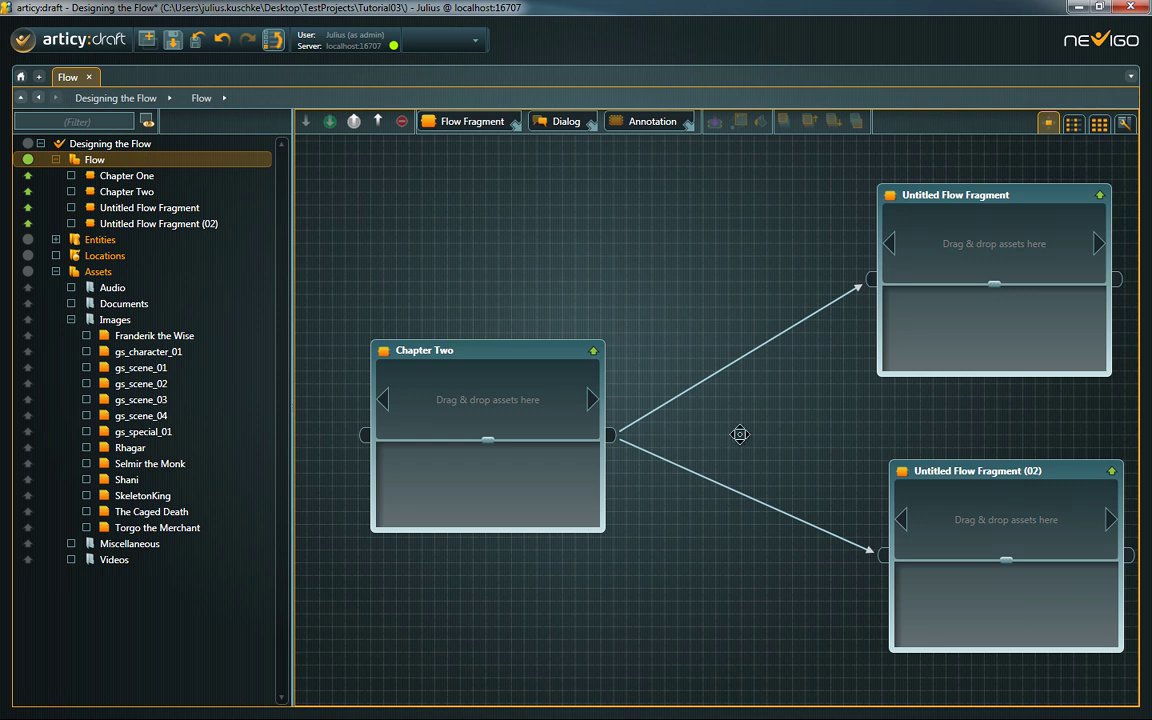
# Enter "Our story begins here." as the description text of the Chapter One fragment
pyautogui.moveTo(740, 434); pyautogui.dragTo(1042, 440)
pyautogui.moveTo(605, 434); pyautogui.dragTo(721, 424)
pyautogui.click(525, 470)
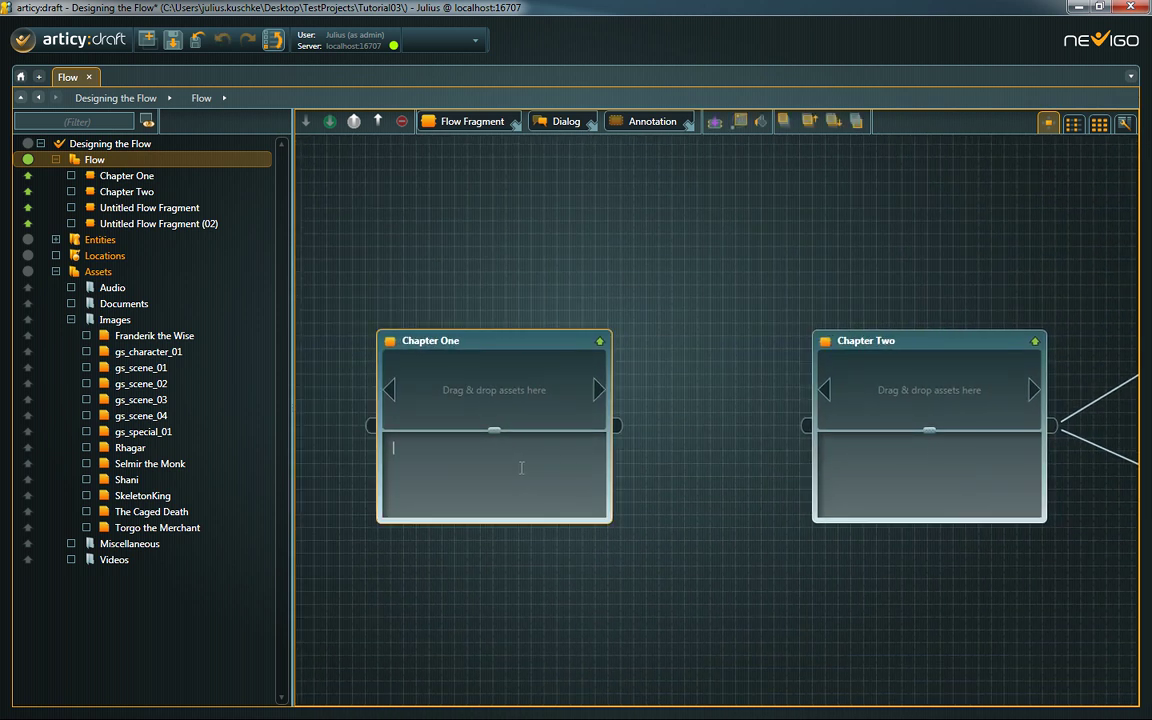
pyautogui.click(522, 468)
pyautogui.write('Our story begins here.')
pyautogui.click(693, 459)
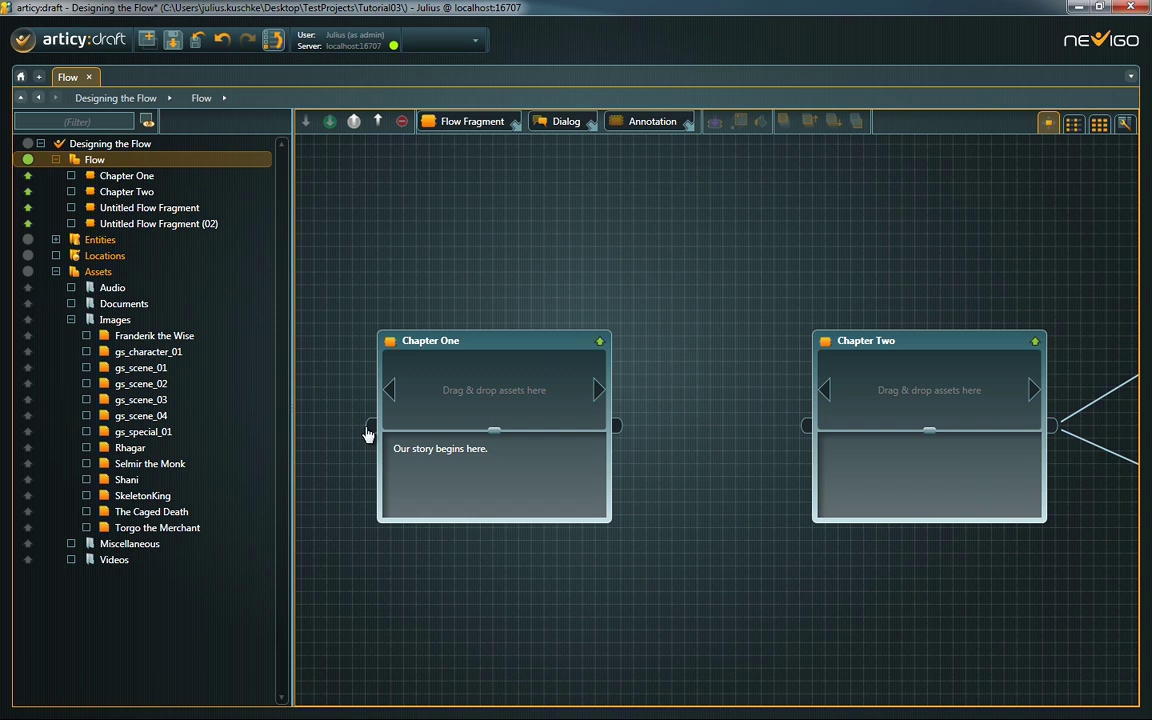
# Look over the whole flow layout from Chapter One to the two untitled fragments, both in overview and close up
pyautogui.moveTo(690, 496); pyautogui.dragTo(365, 468)
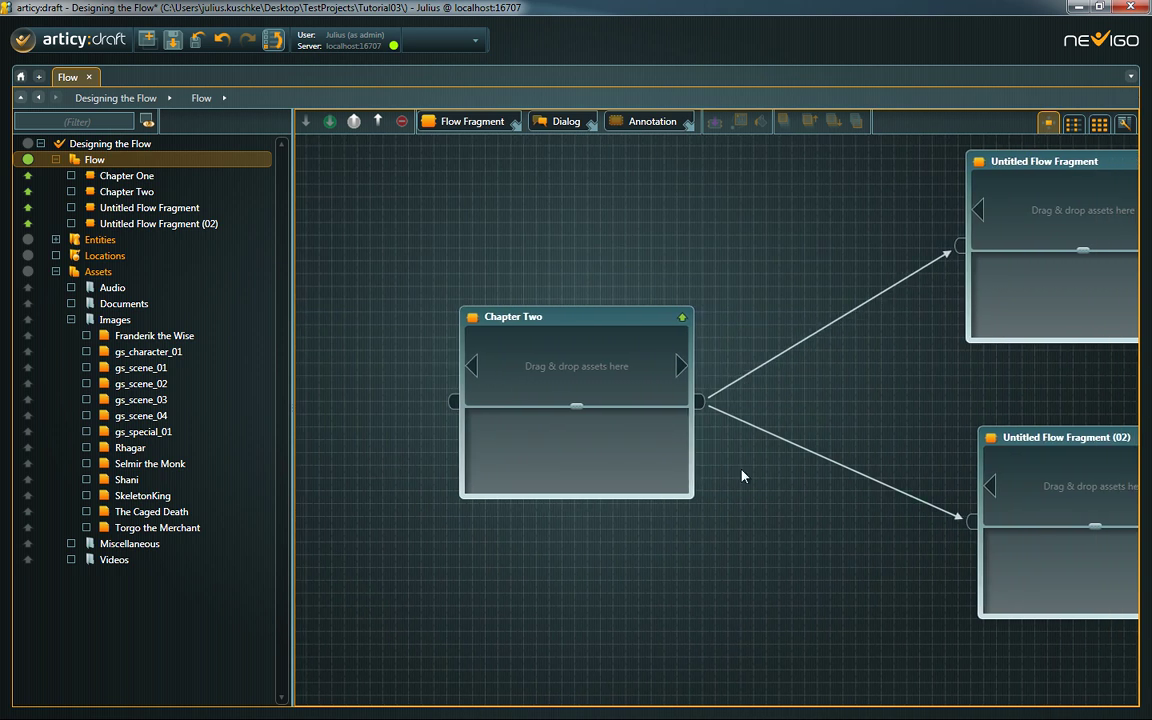
pyautogui.moveTo(818, 473); pyautogui.dragTo(414, 478)
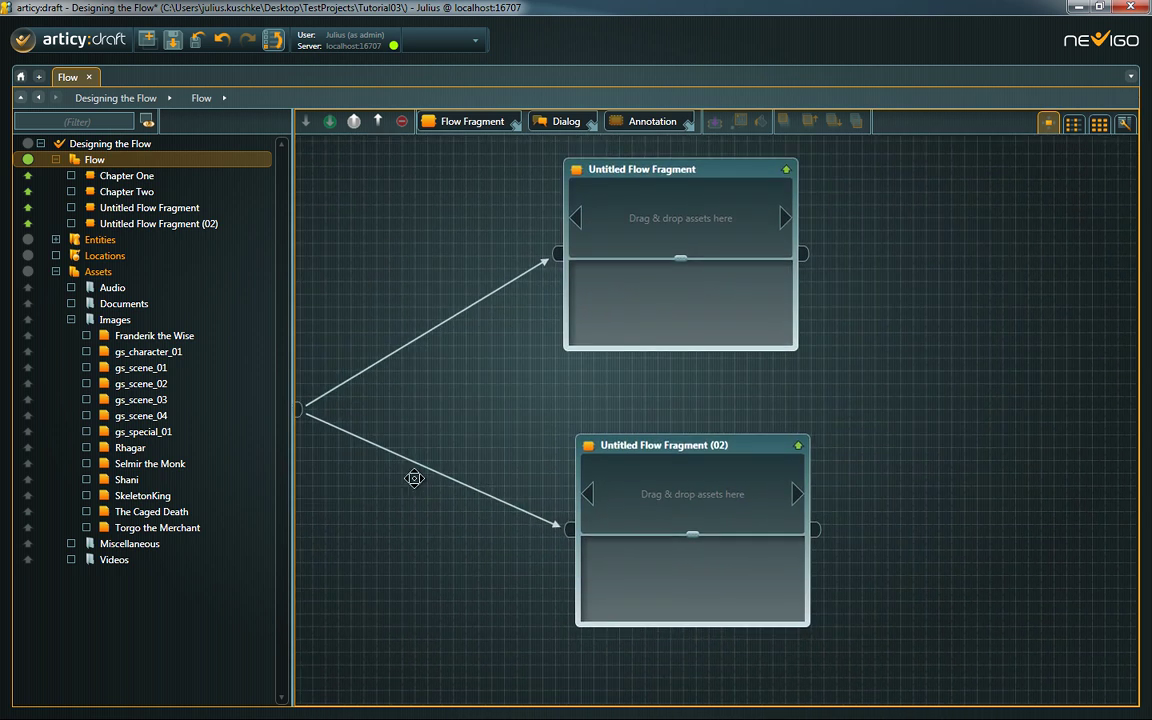
pyautogui.scroll(-4, 463, 398)
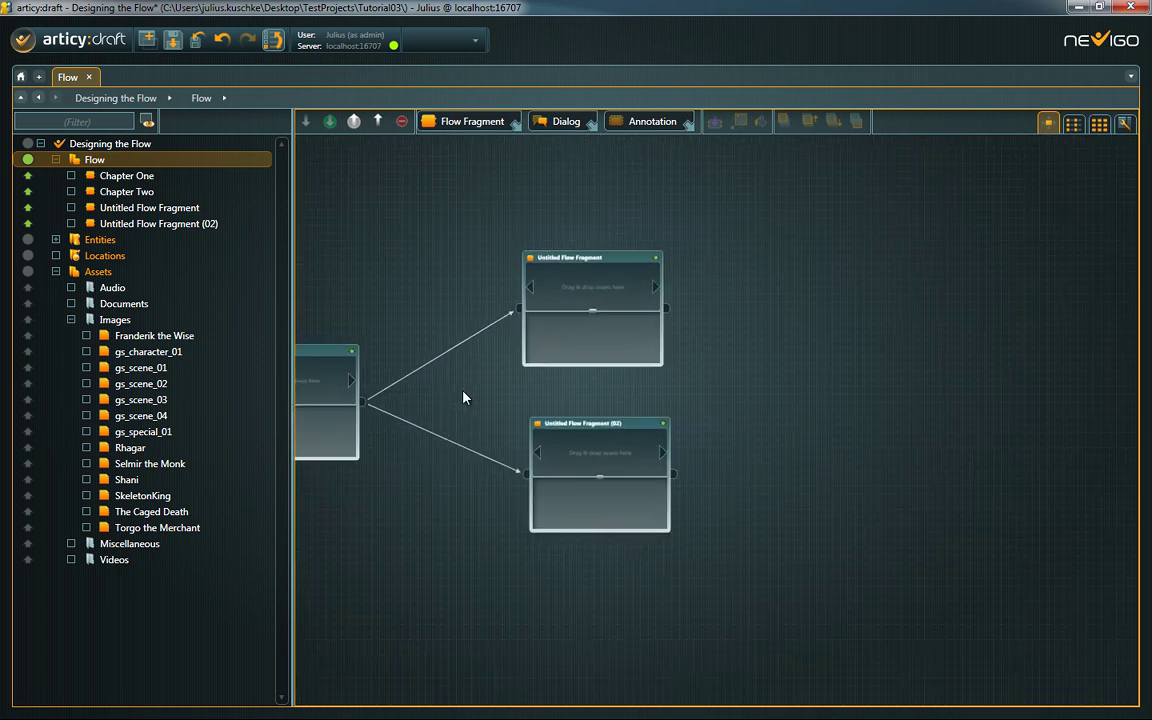
pyautogui.scroll(-2, 463, 398)
pyautogui.moveTo(383, 458); pyautogui.dragTo(711, 458)
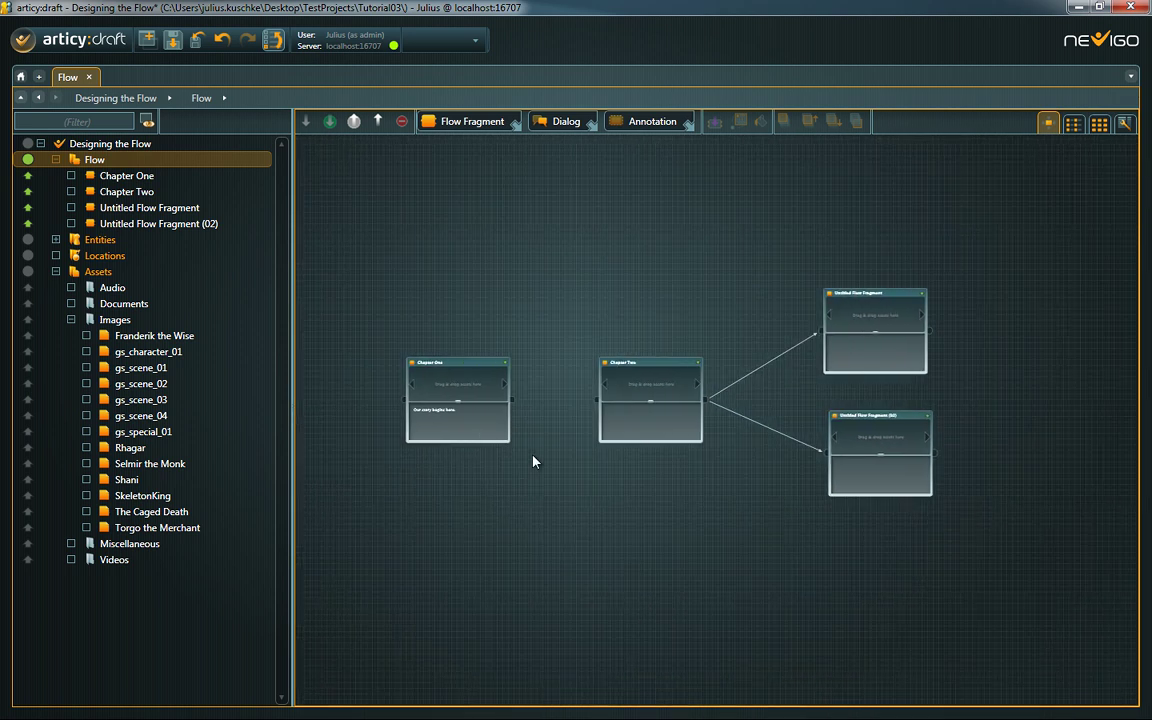
pyautogui.scroll(4, 535, 460)
pyautogui.moveTo(761, 352); pyautogui.dragTo(748, 436)
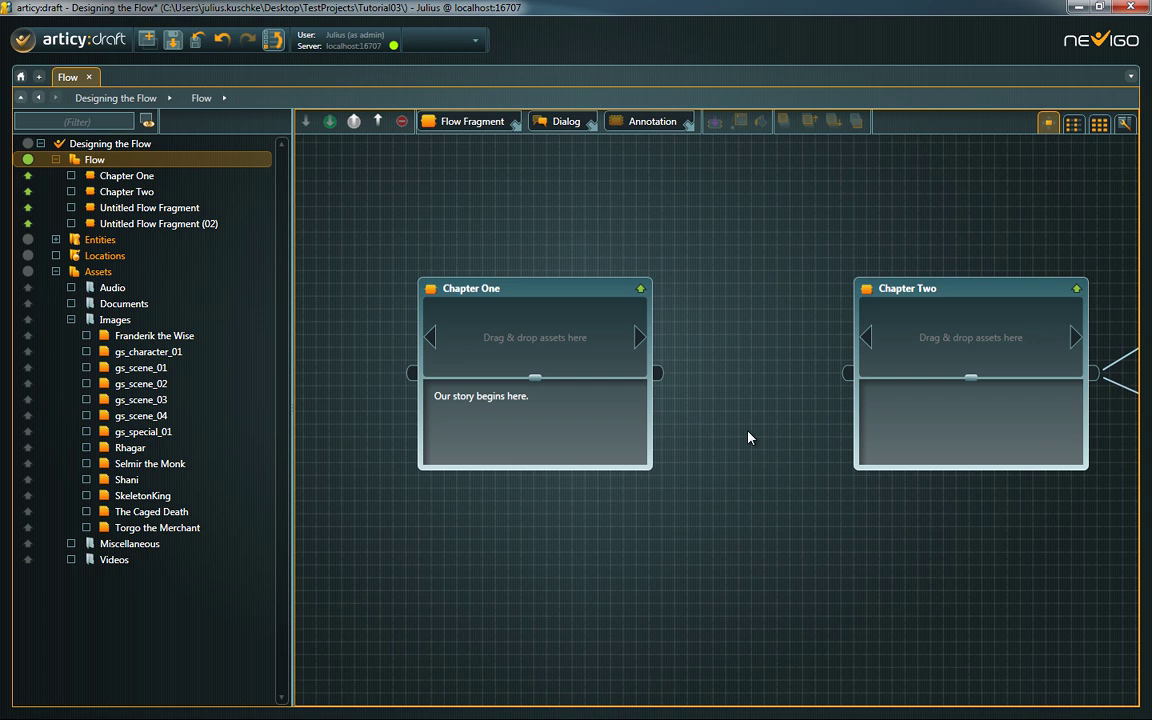
pyautogui.scroll(-2, 751, 429)
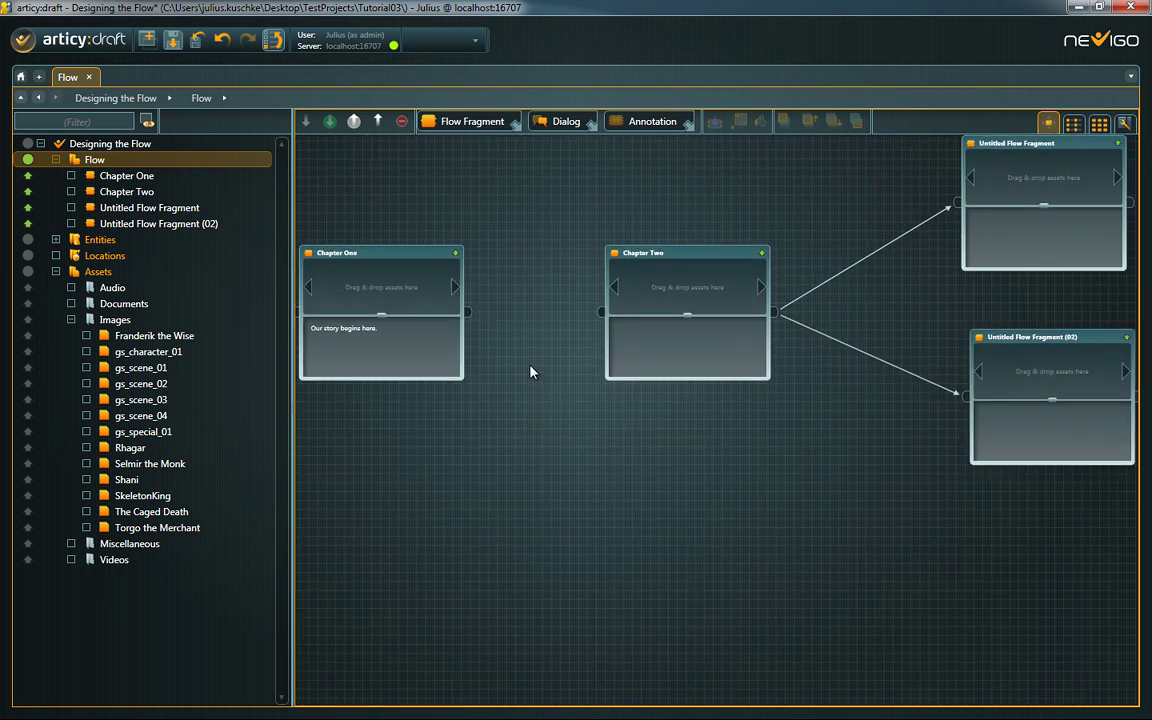
pyautogui.scroll(2, 530, 372)
pyautogui.moveTo(704, 392); pyautogui.dragTo(800, 419)
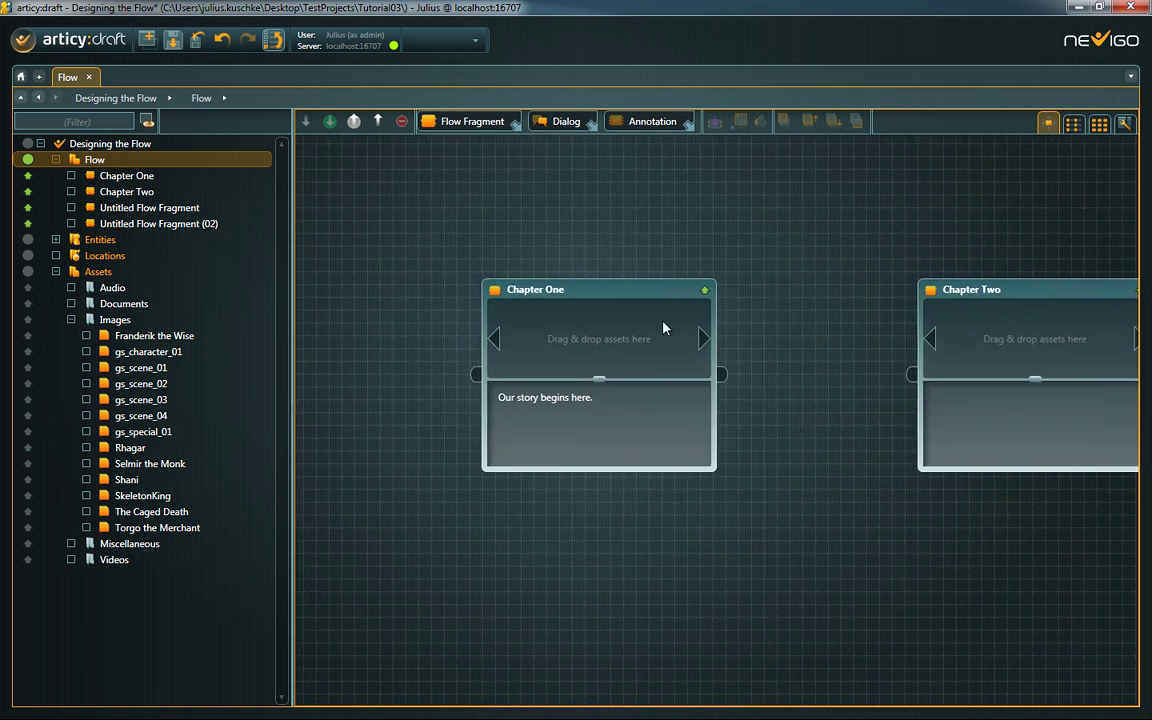
# Add three output pins and two input pins to the Chapter One fragment
pyautogui.click(633, 293)
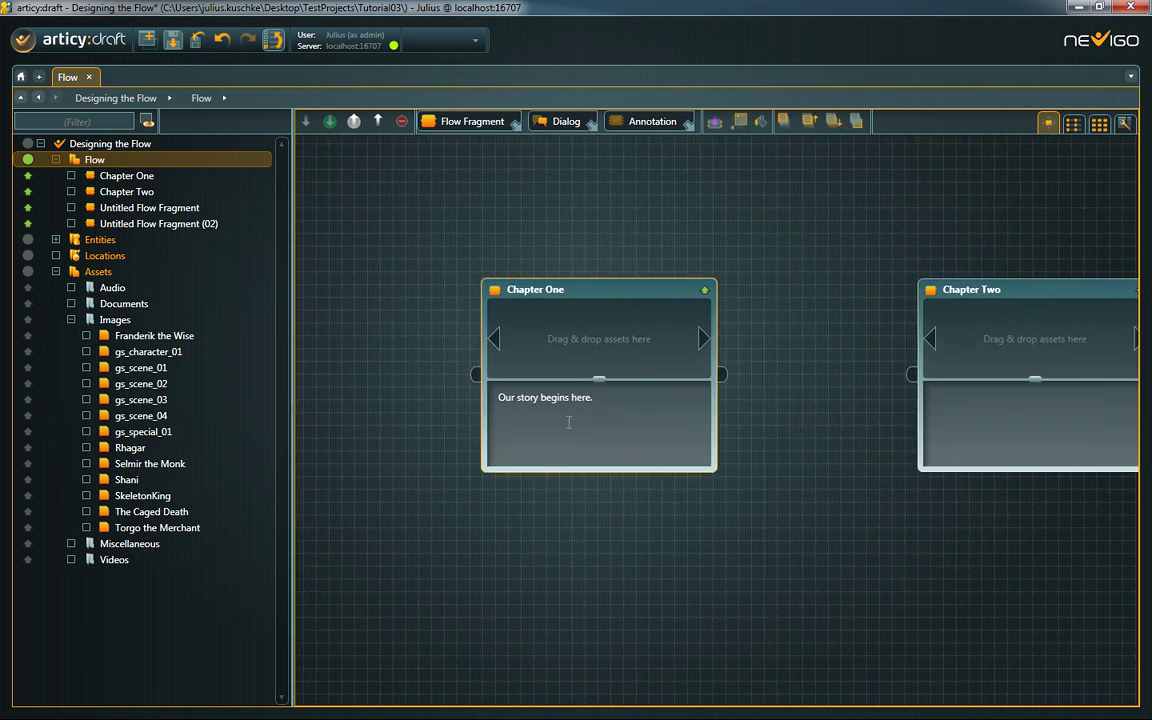
pyautogui.moveTo(729, 410)
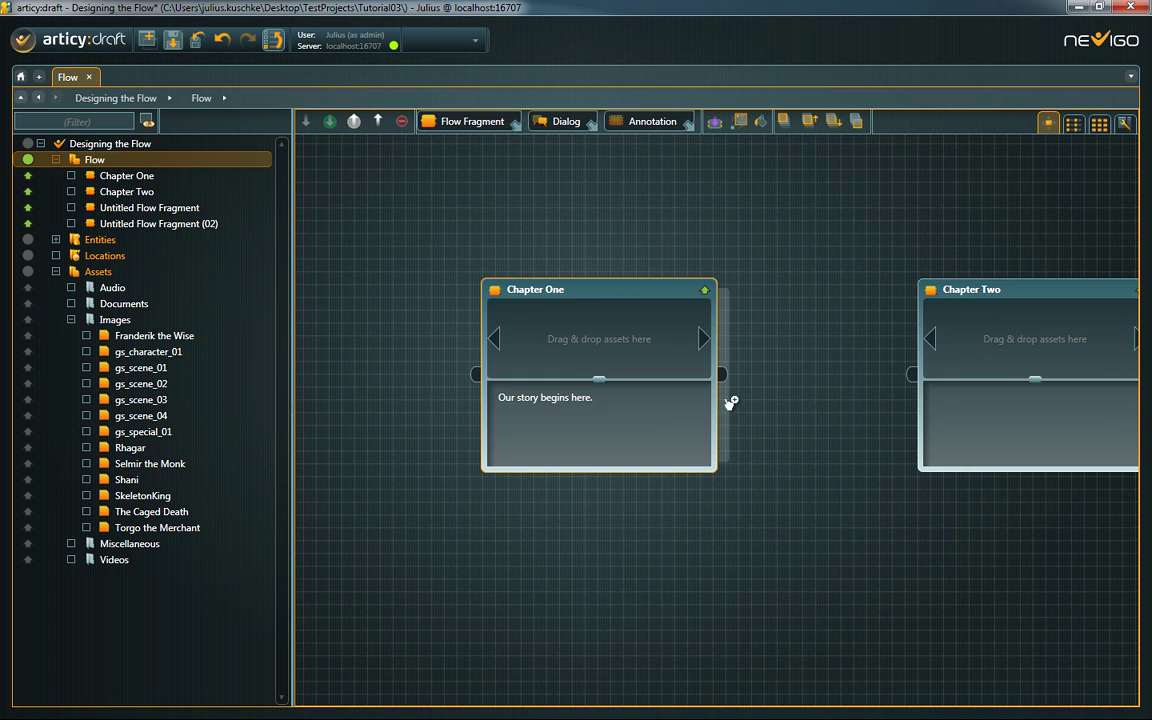
pyautogui.click(731, 412)
pyautogui.click(728, 440)
pyautogui.click(477, 422)
pyautogui.click(477, 422)
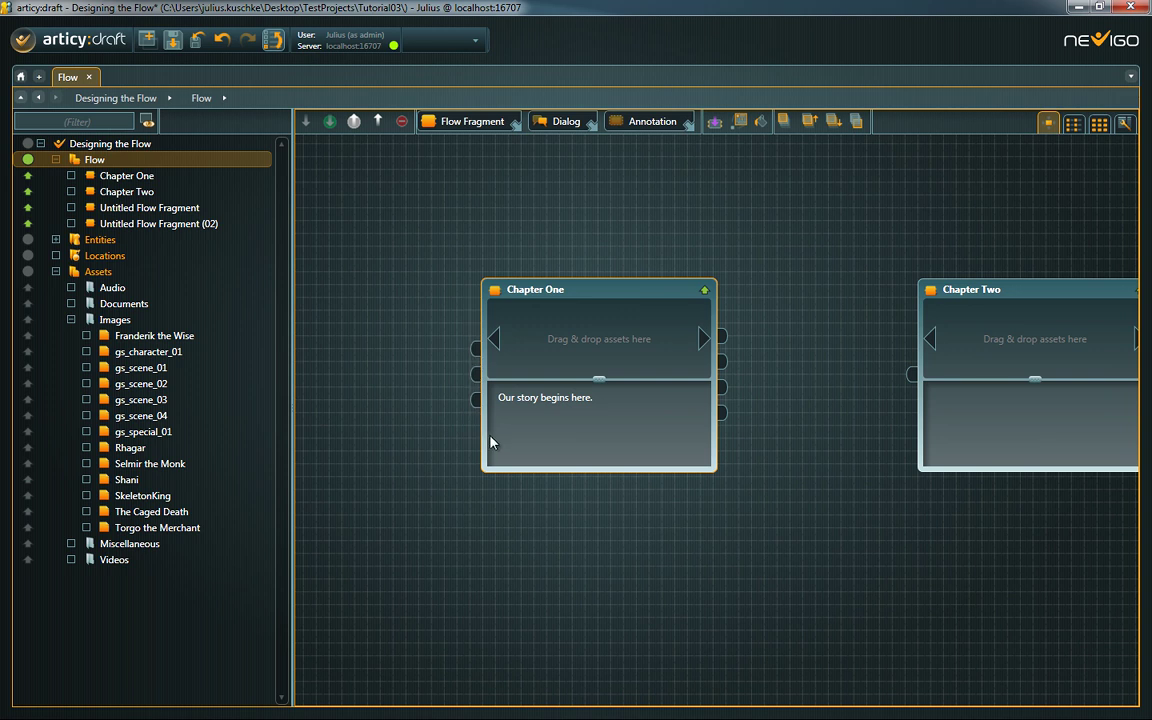
# Delete the input pins of the Chapter One fragment
pyautogui.click(477, 399)
pyautogui.press('Delete')
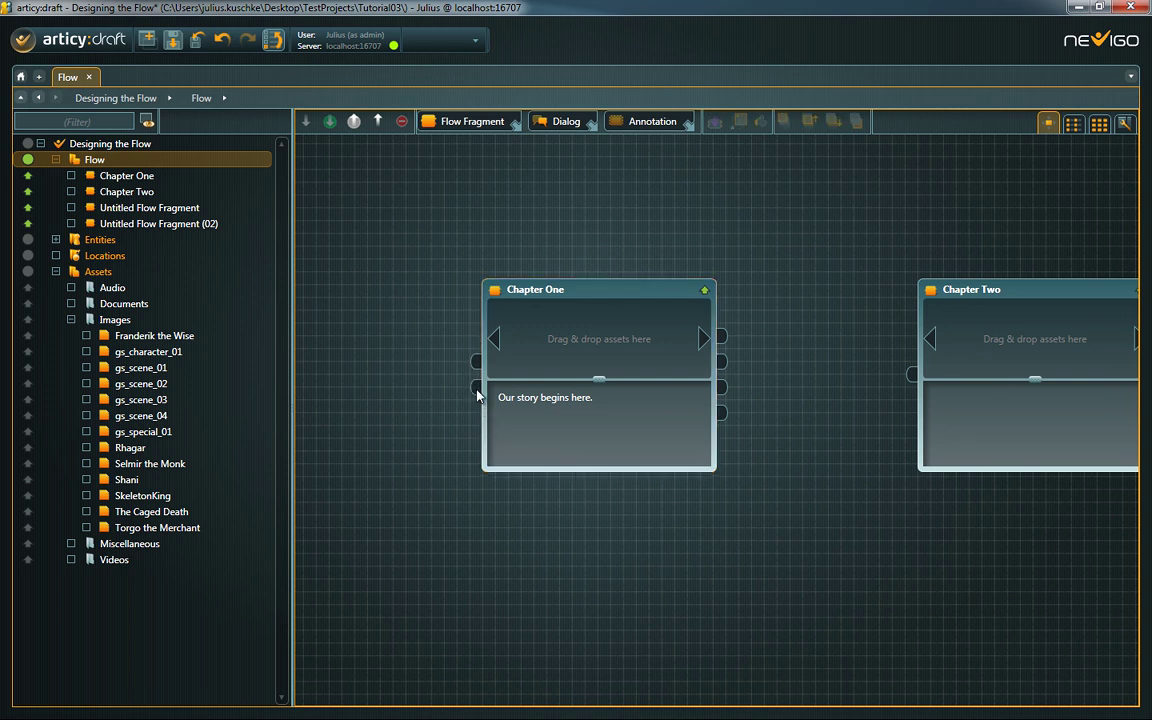
pyautogui.click(477, 388)
pyautogui.press('Delete')
# Give Chapter Two's input pin the condition text "Player is above lvl 3"
pyautogui.moveTo(828, 494); pyautogui.dragTo(659, 501)
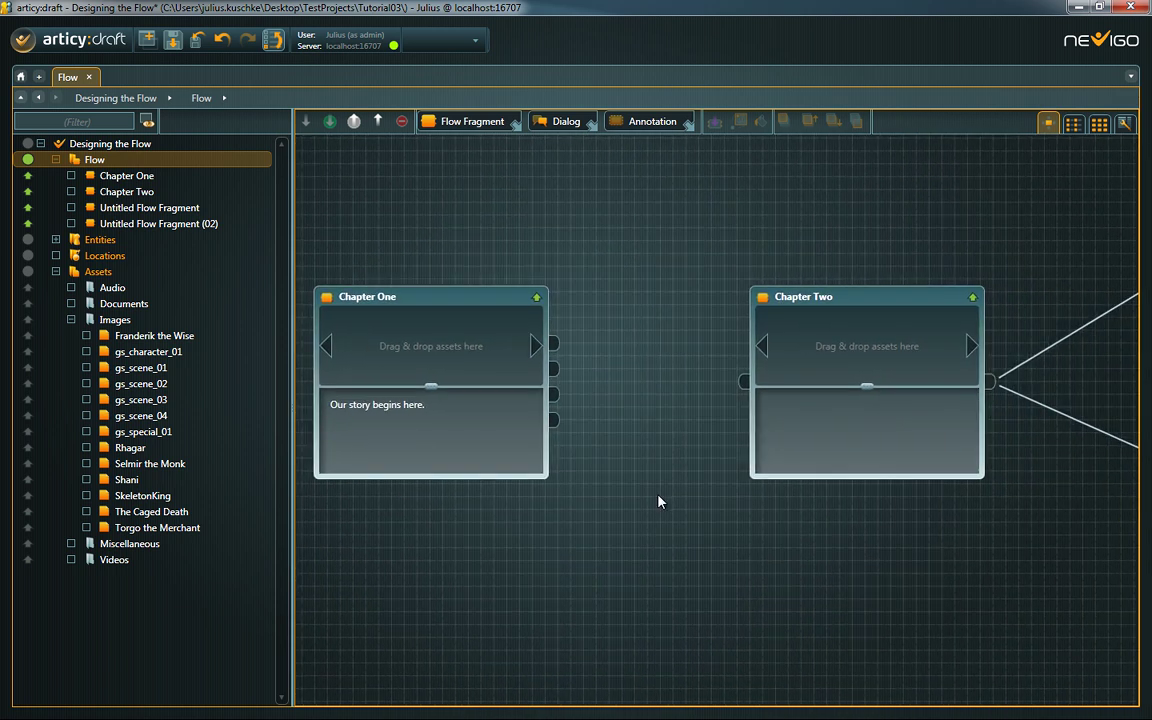
pyautogui.click(745, 383)
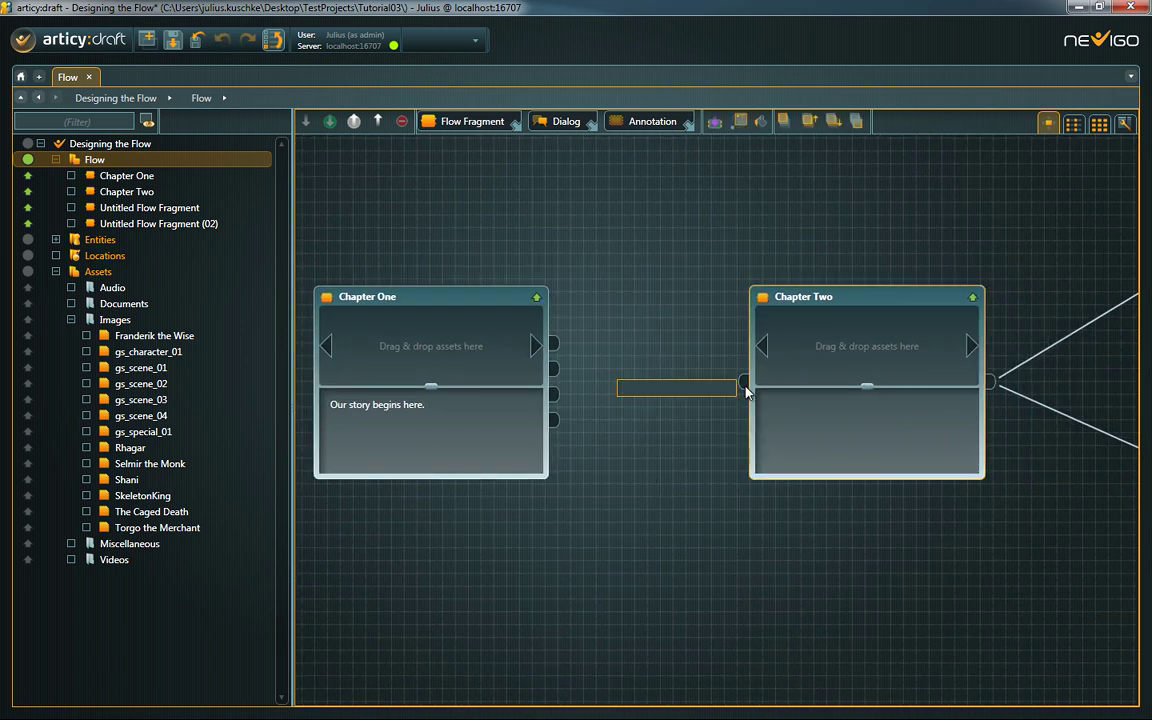
pyautogui.write('Player is above lvl 3')
pyautogui.click(636, 464)
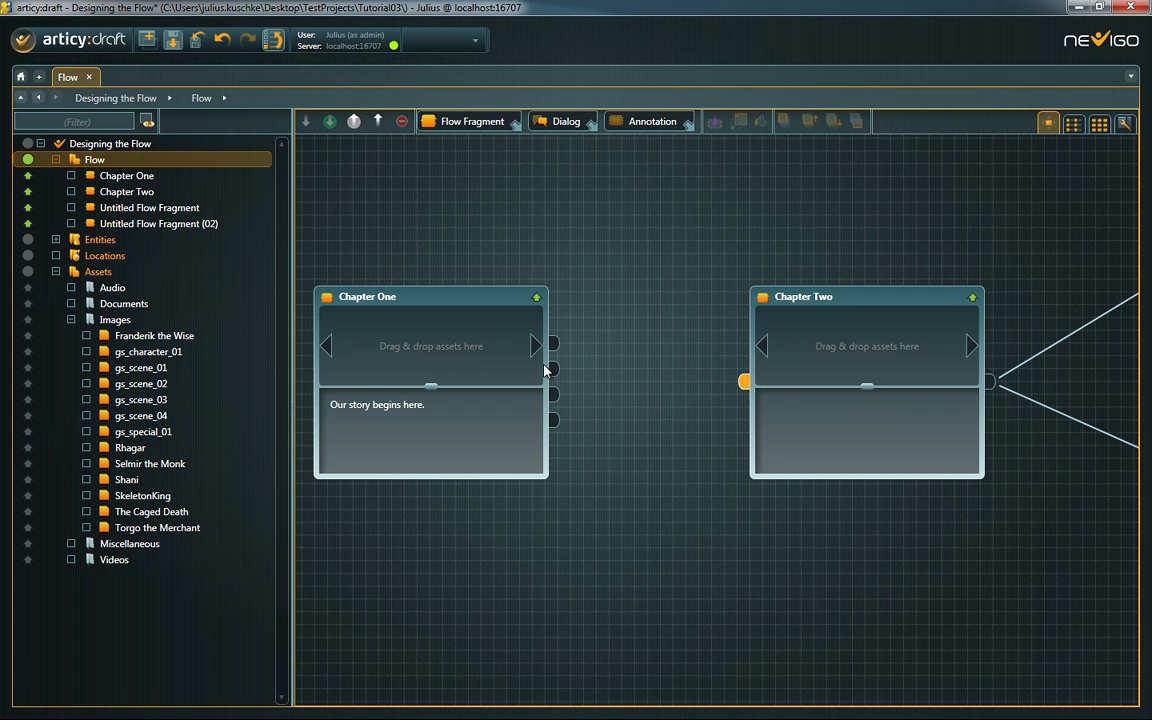
# Connect Chapter One's second output pin to Chapter Two's input pin and remove Chapter One's unconnected output pins
pyautogui.moveTo(553, 373); pyautogui.dragTo(742, 381)
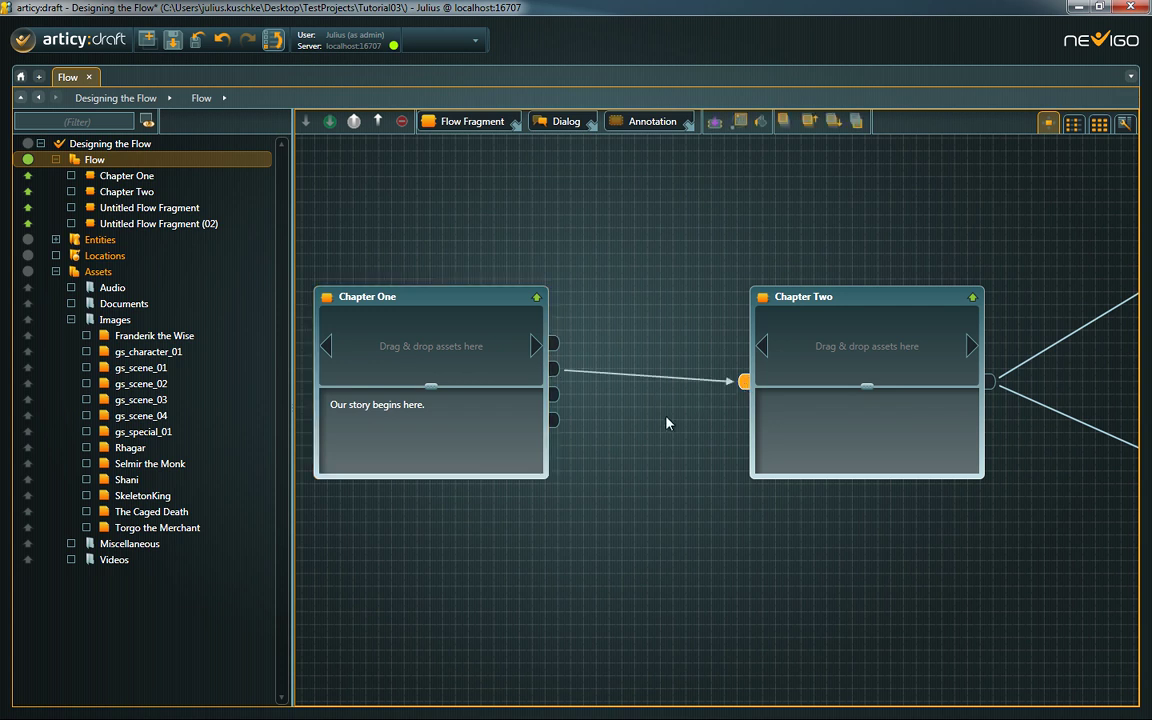
pyautogui.moveTo(1005, 553); pyautogui.dragTo(653, 577)
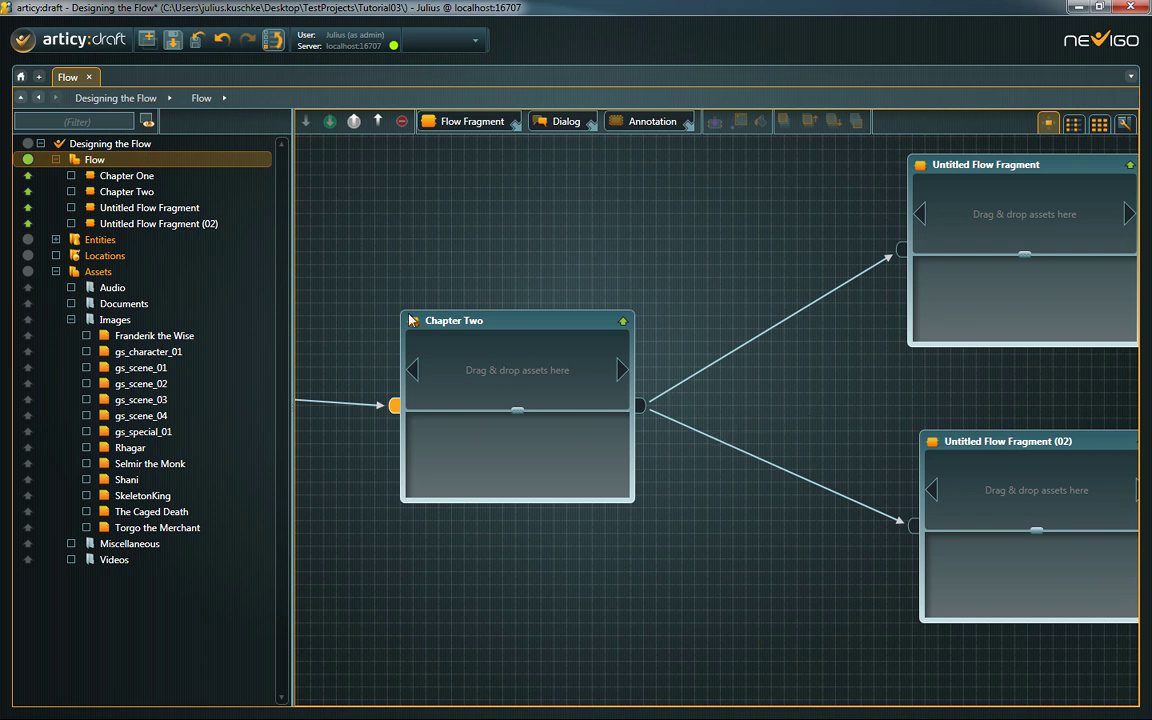
pyautogui.moveTo(656, 489); pyautogui.dragTo(625, 532)
pyautogui.scroll(-1, 625, 532)
pyautogui.moveTo(566, 630); pyautogui.dragTo(563, 501)
pyautogui.moveTo(408, 392)
pyautogui.mouseDown()
pyautogui.moveTo(406, 440)
pyautogui.moveTo(412, 400)
pyautogui.mouseUp()
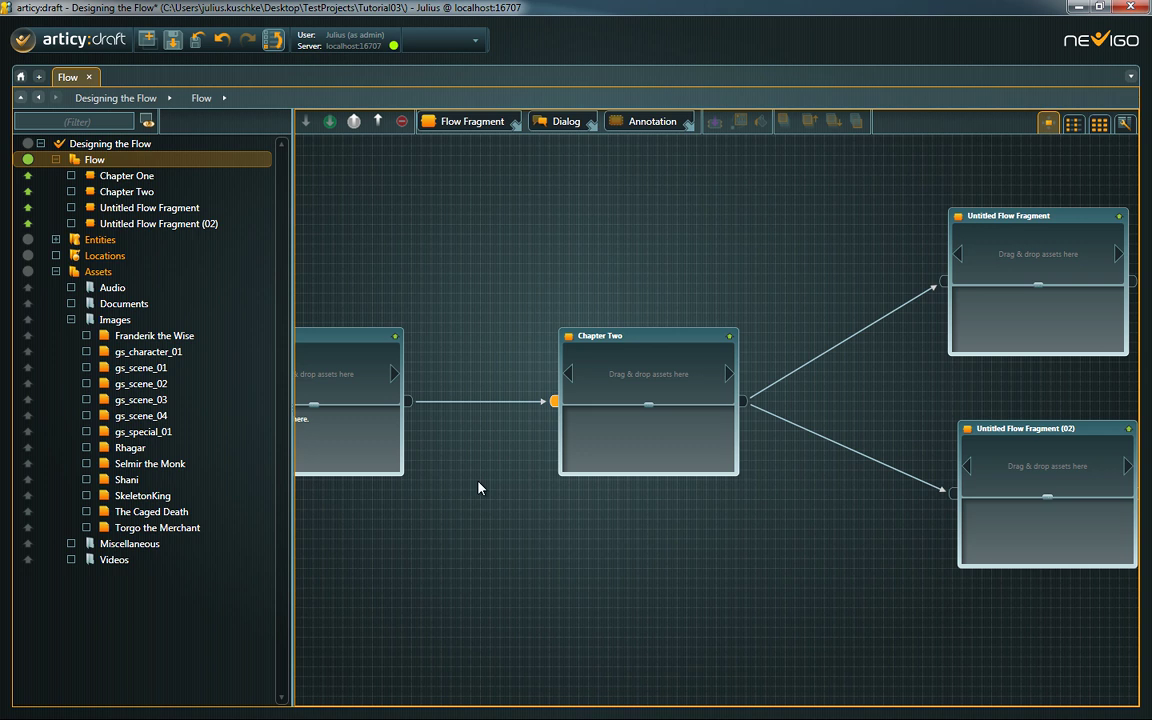
# Label Chapter Two's upper outgoing connection "Spare the opponent" and the lower one "Kill the opponent"
pyautogui.moveTo(846, 525); pyautogui.dragTo(678, 538)
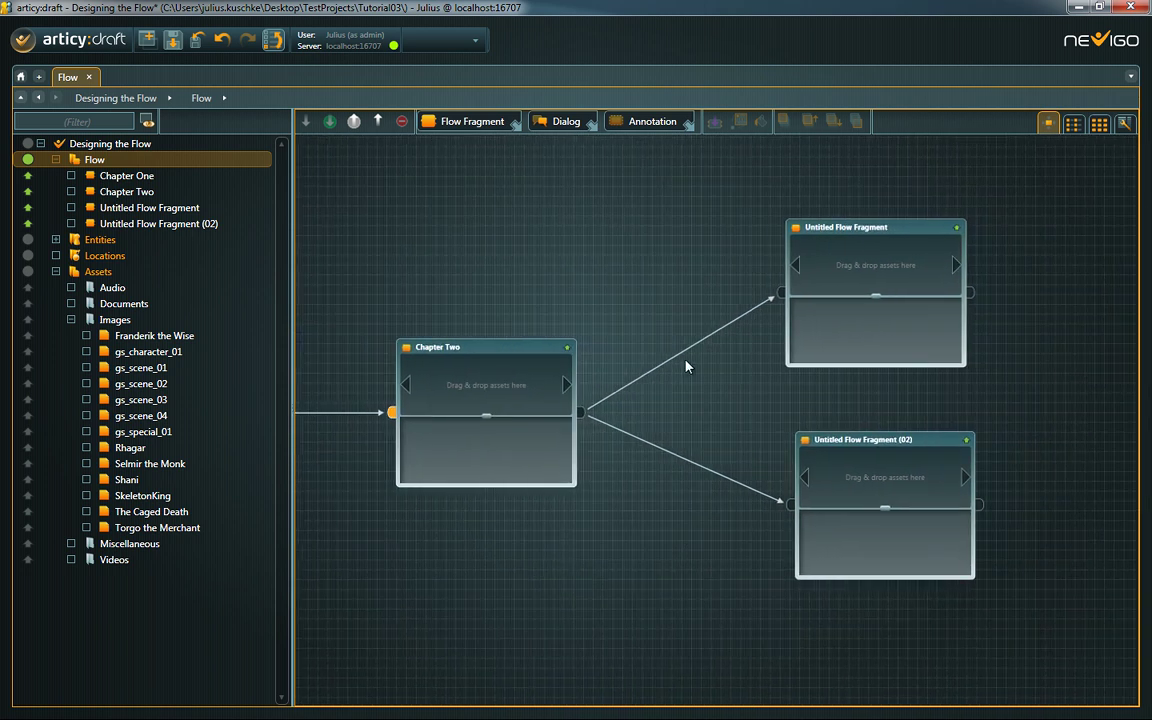
pyautogui.doubleClick(682, 356)
pyautogui.write('spare the opponent')
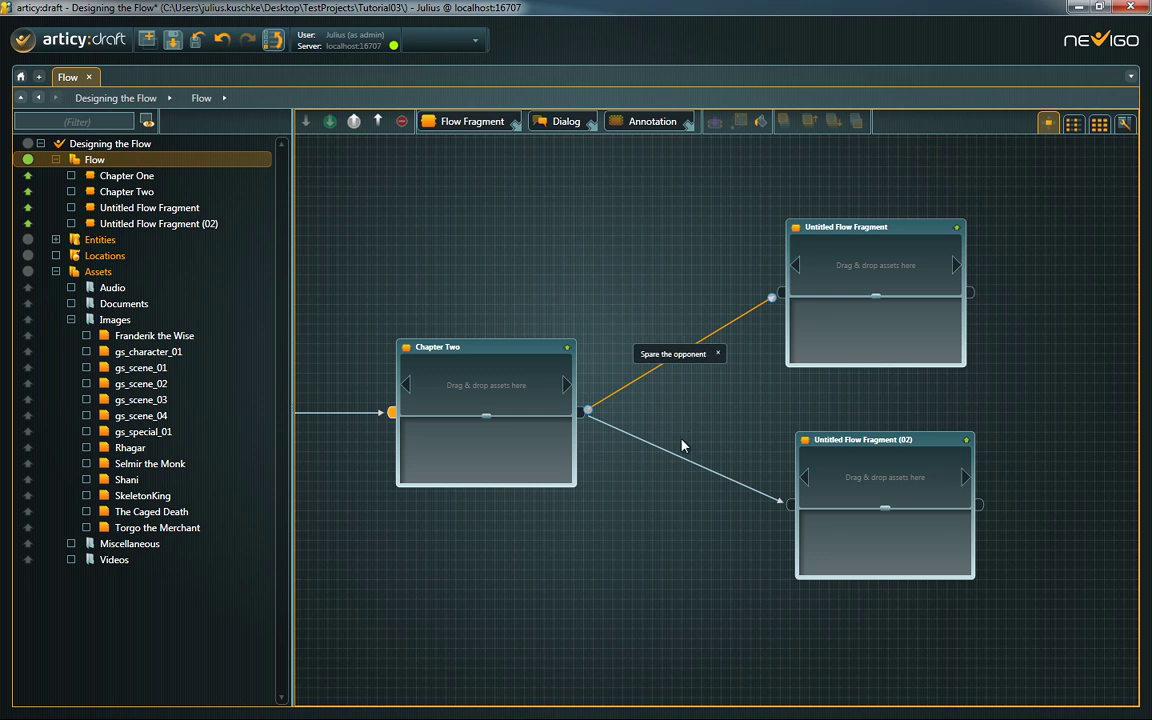
pyautogui.click(676, 462)
pyautogui.doubleClick(677, 458)
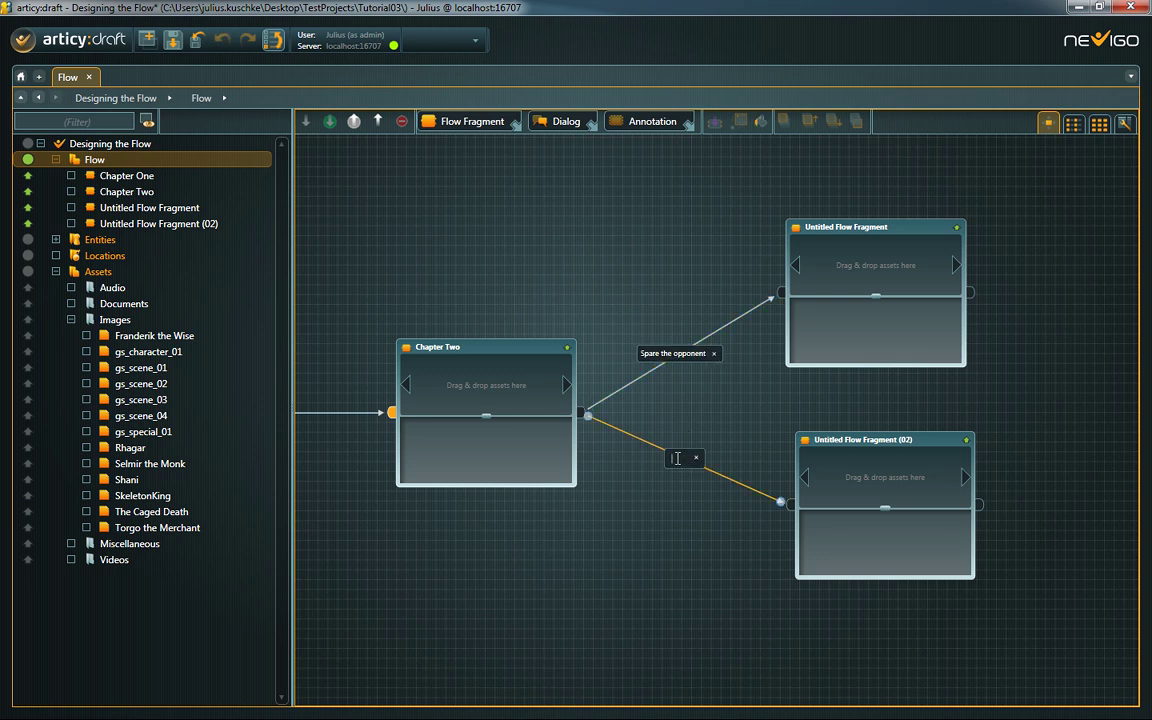
pyautogui.write('Kill the opponent')
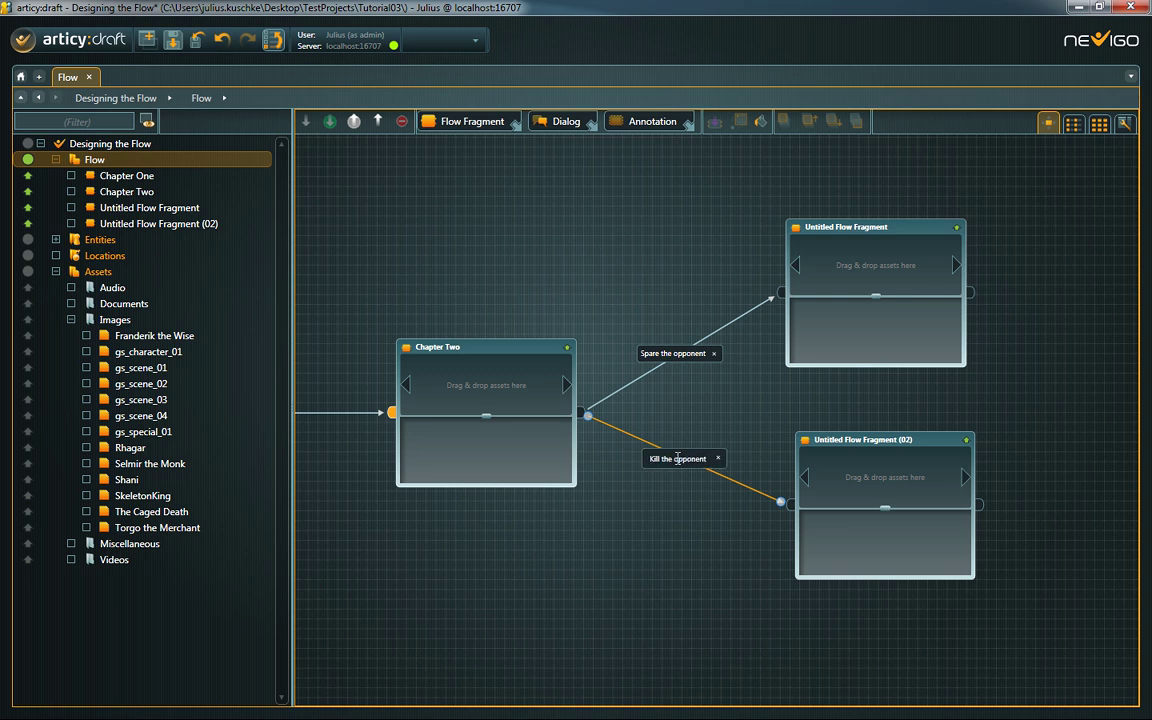
# Attach a different gs_scene image asset to each of the two untitled flow fragments
pyautogui.click(692, 375)
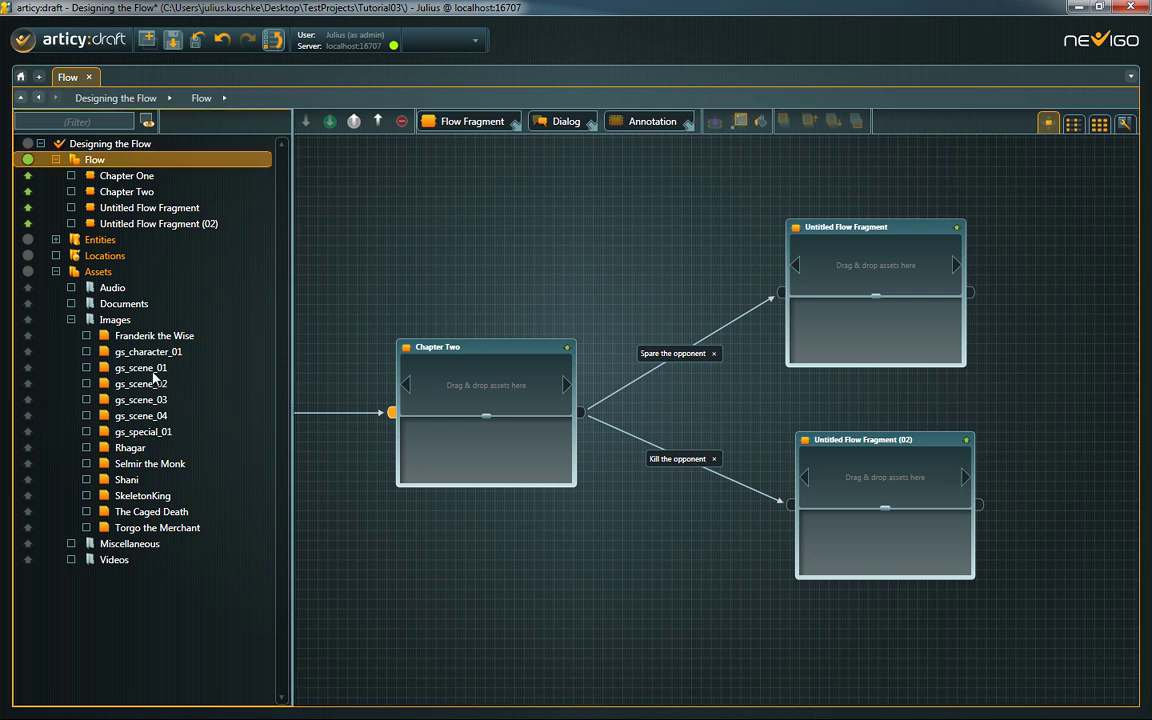
pyautogui.moveTo(153, 377); pyautogui.dragTo(870, 262)
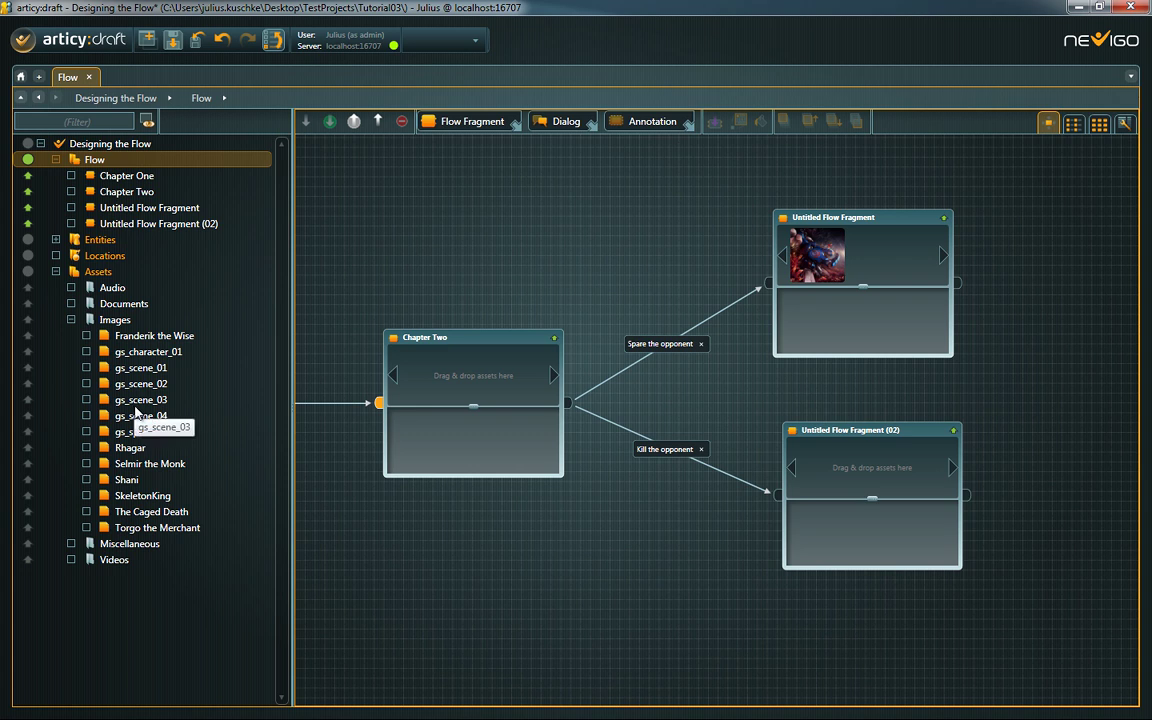
pyautogui.moveTo(135, 413); pyautogui.dragTo(836, 467)
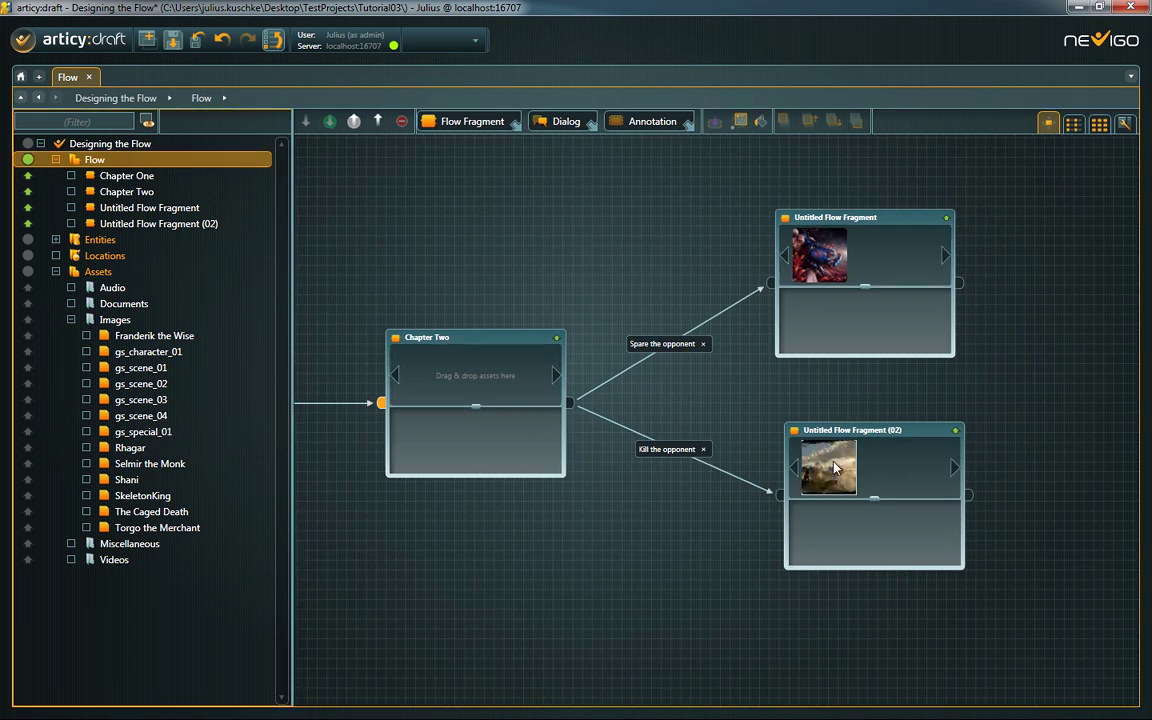
# Colour the untitled flow fragment on the "Spare the opponent" branch green
pyautogui.scroll(2, 800, 345)
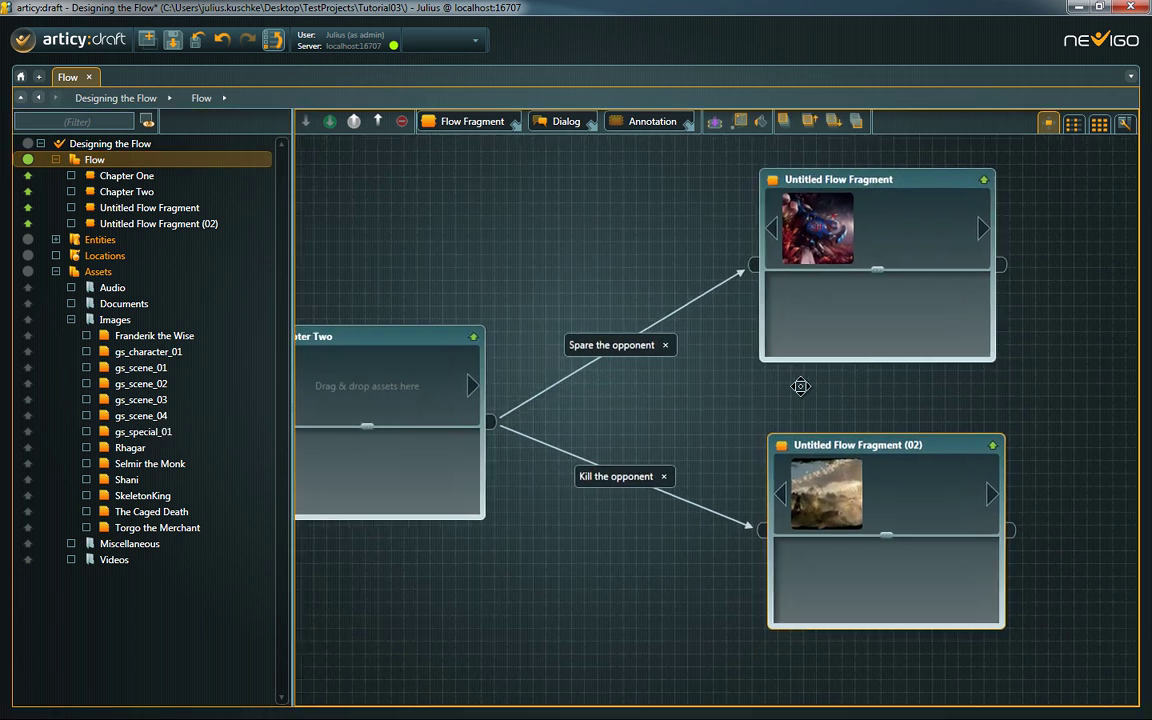
pyautogui.moveTo(800, 386); pyautogui.dragTo(729, 400)
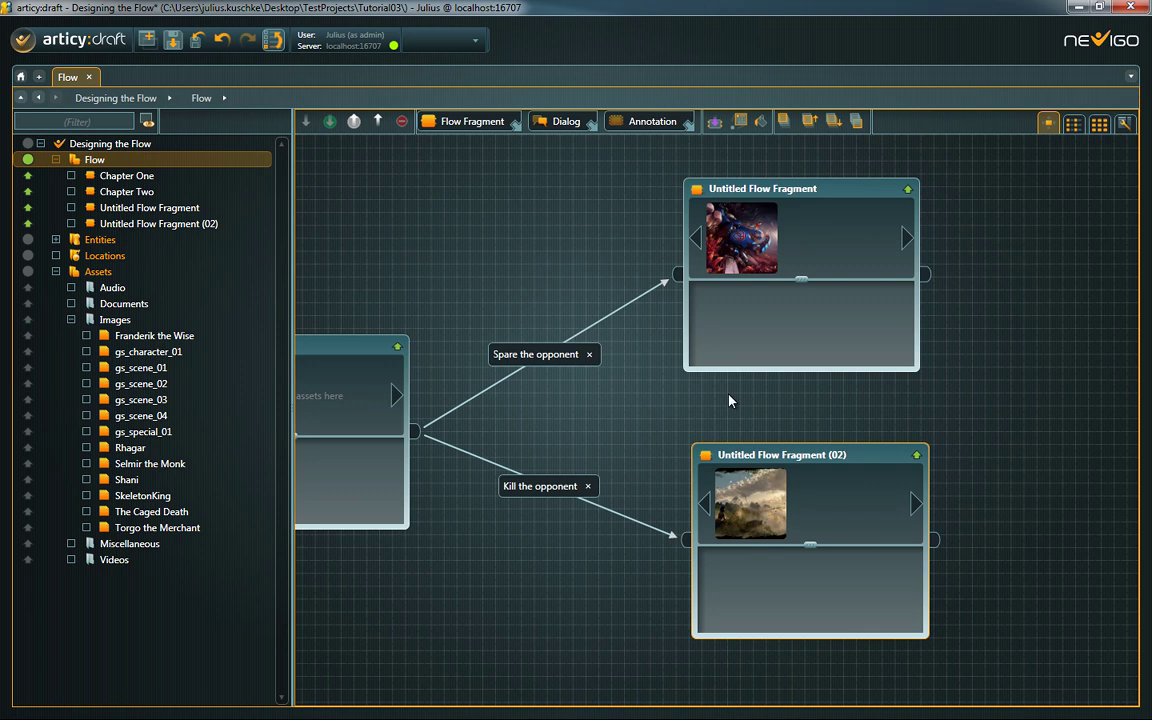
pyautogui.click(836, 188)
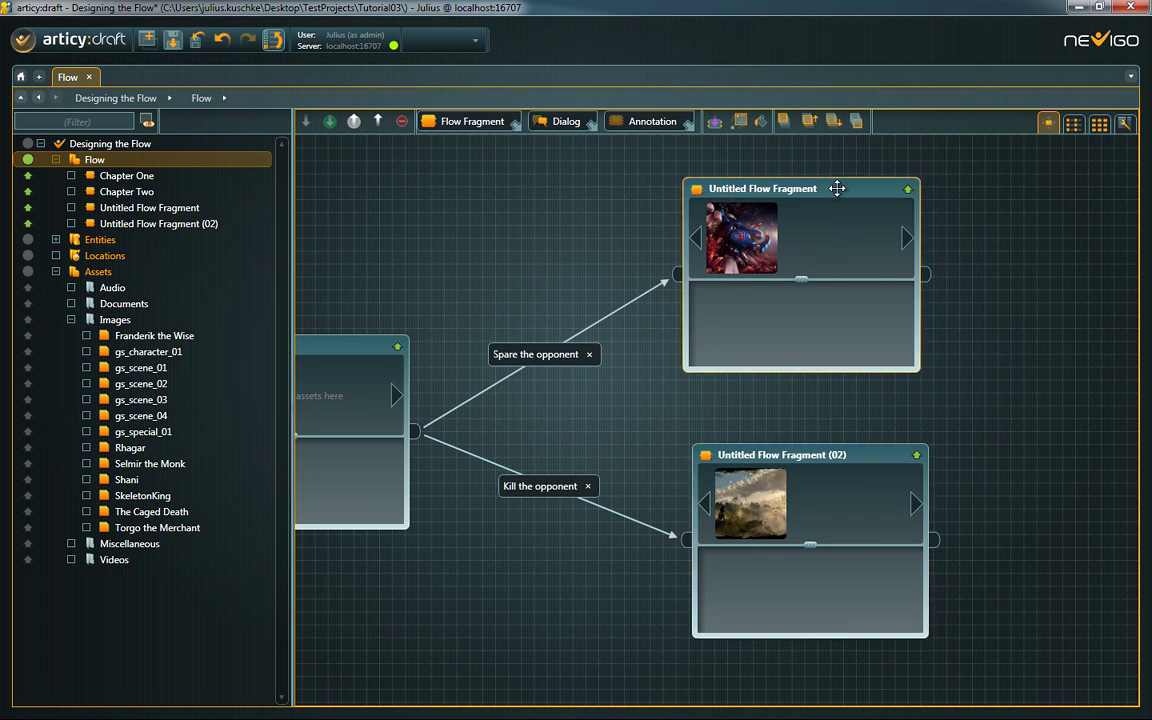
pyautogui.click(757, 122)
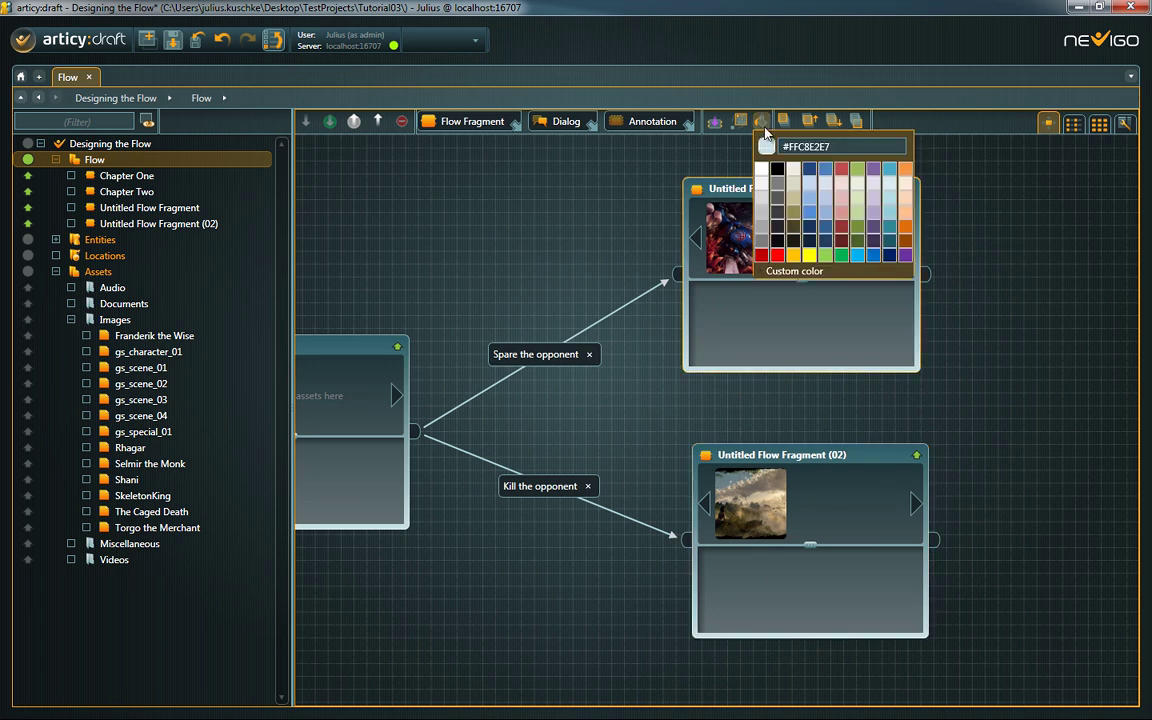
pyautogui.click(857, 168)
# Colour the untitled flow fragment on the "Kill the opponent" branch red (#FFC0504D)
pyautogui.click(767, 420)
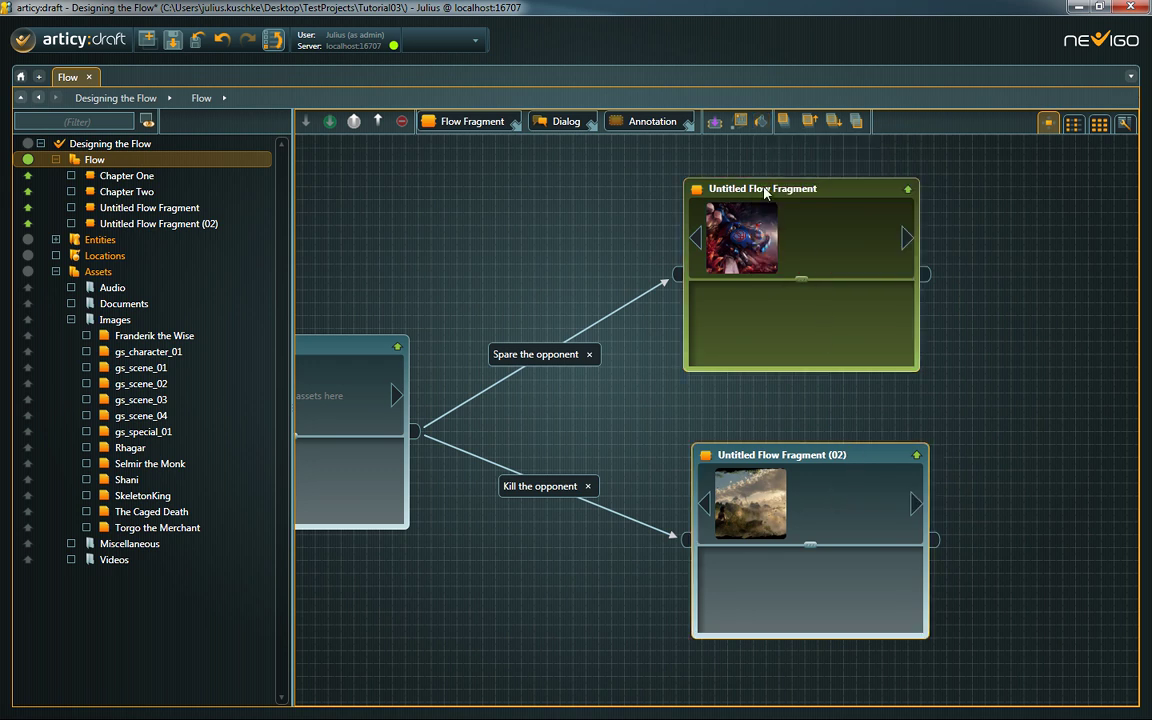
pyautogui.click(761, 122)
pyautogui.click(843, 168)
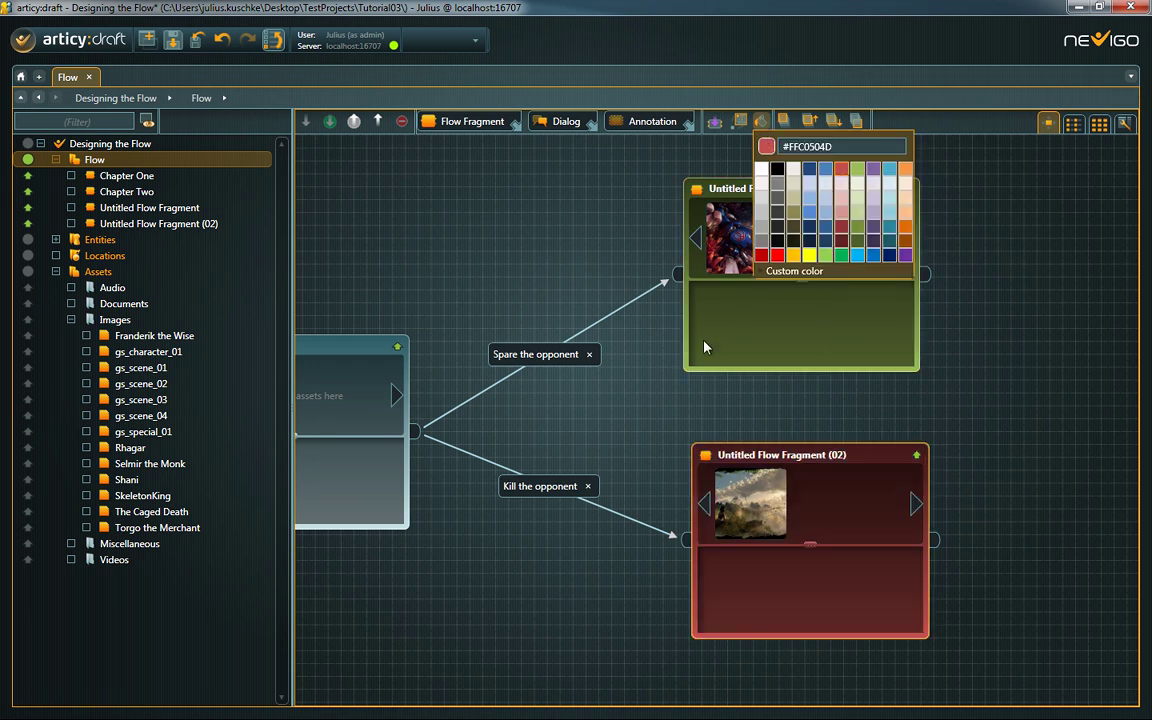
pyautogui.click(648, 428)
pyautogui.moveTo(589, 427); pyautogui.dragTo(620, 414)
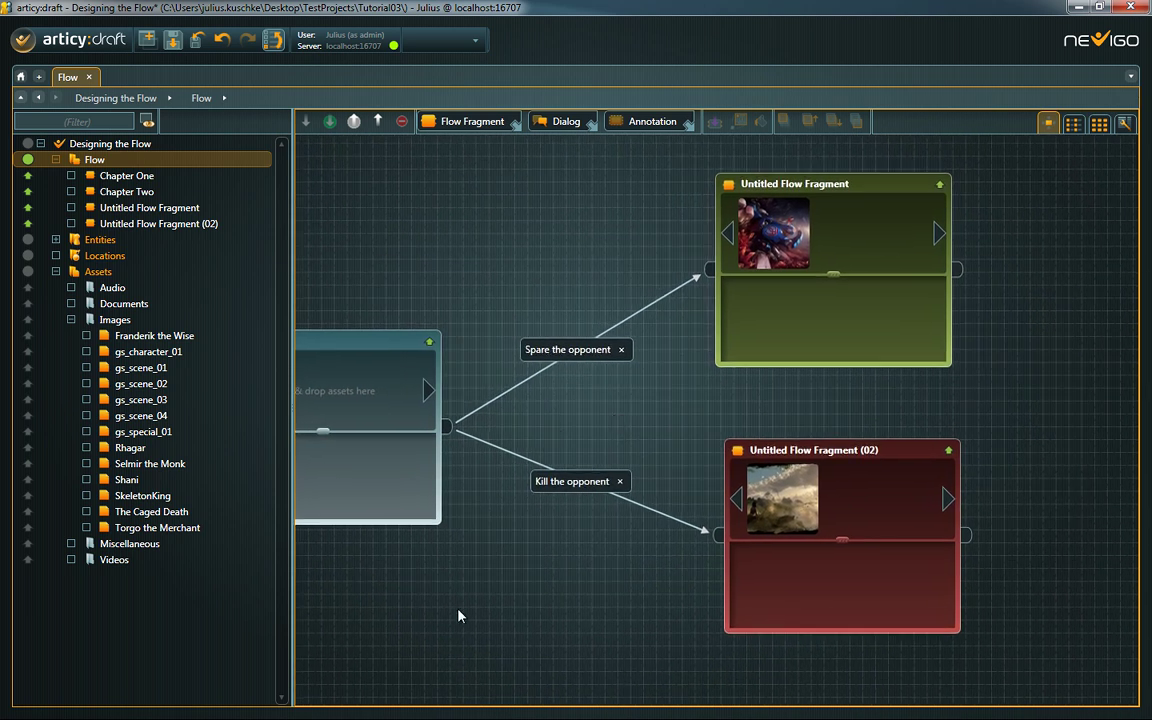
# Submerge into the Chapter Two fragment to work on its inner flow
pyautogui.scroll(-2, 459, 616)
pyautogui.moveTo(459, 616); pyautogui.dragTo(753, 553)
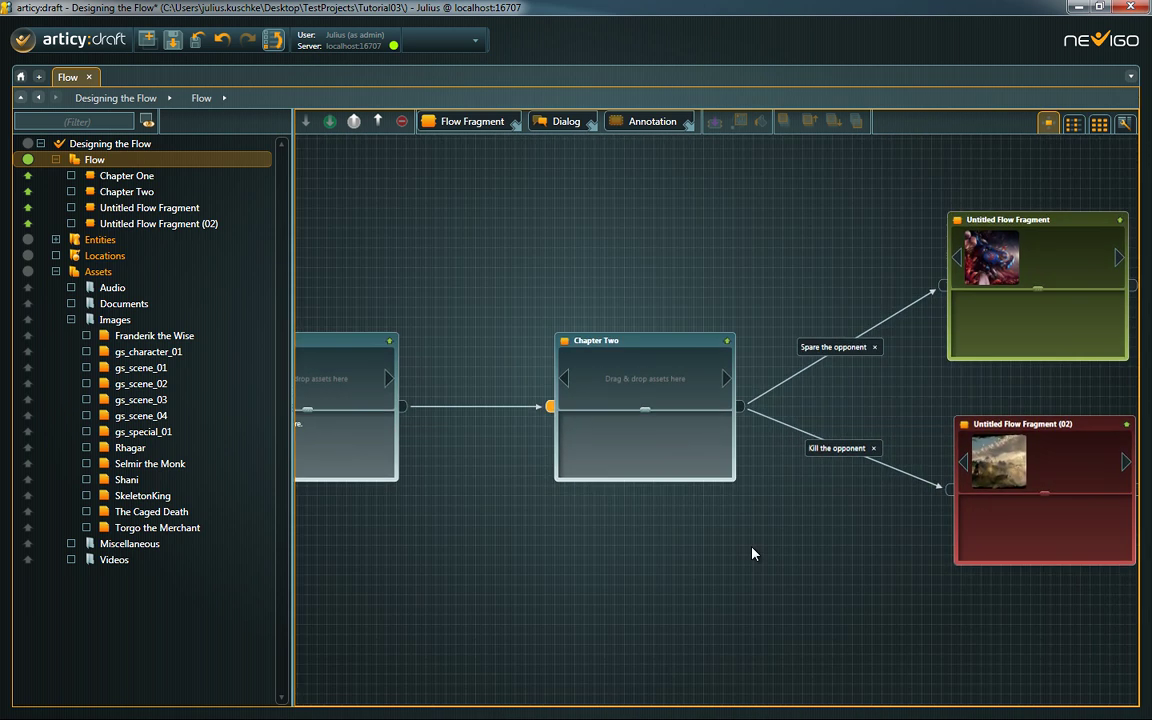
pyautogui.click(671, 360)
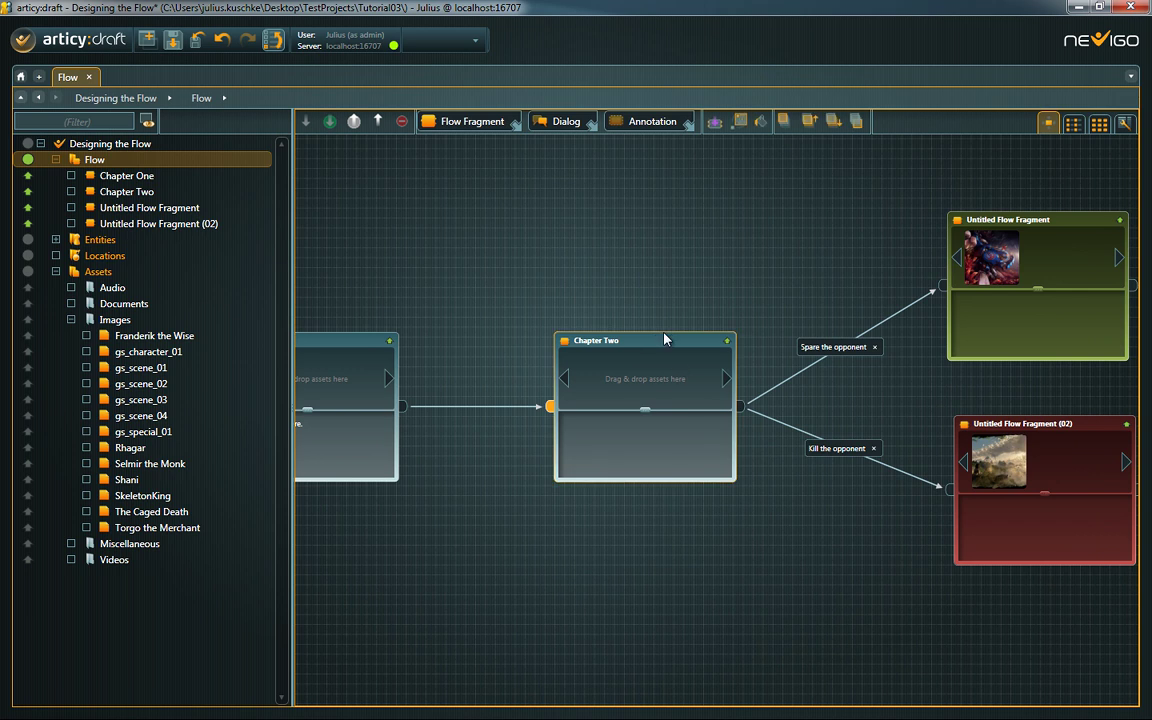
pyautogui.click(714, 121)
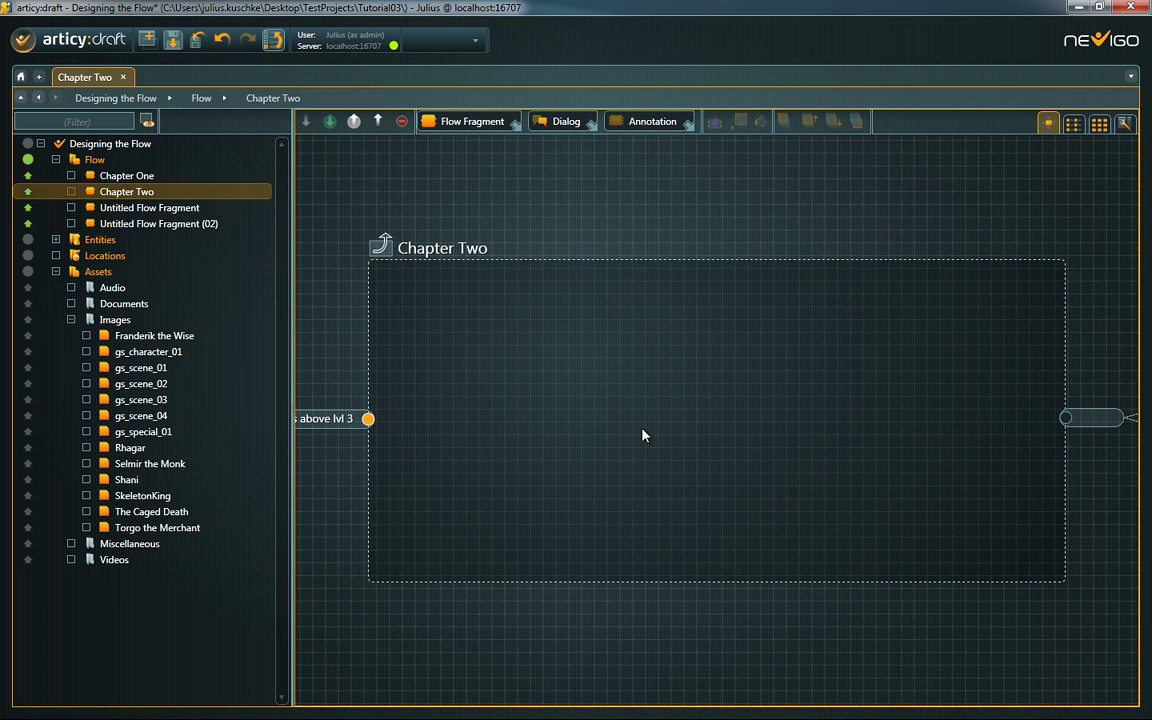
# Create a flow fragment named "Going into more detail" inside Chapter Two, connected from its inner input pin
pyautogui.scroll(-4, 642, 435)
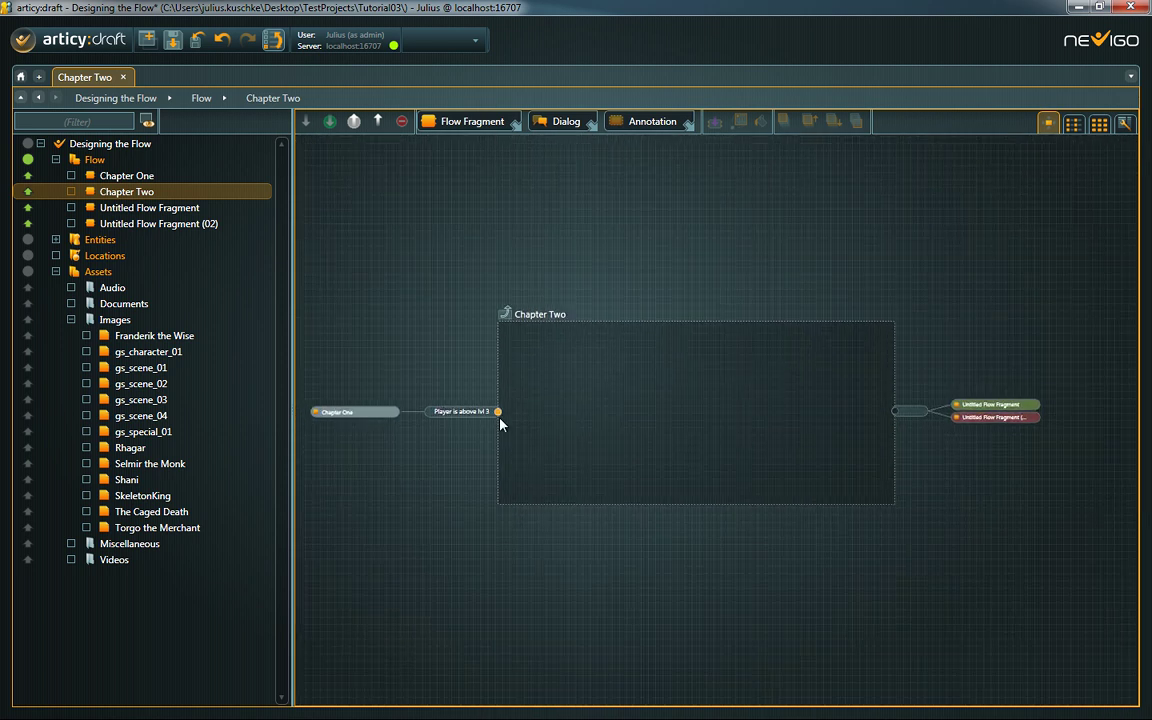
pyautogui.moveTo(498, 412); pyautogui.dragTo(531, 376)
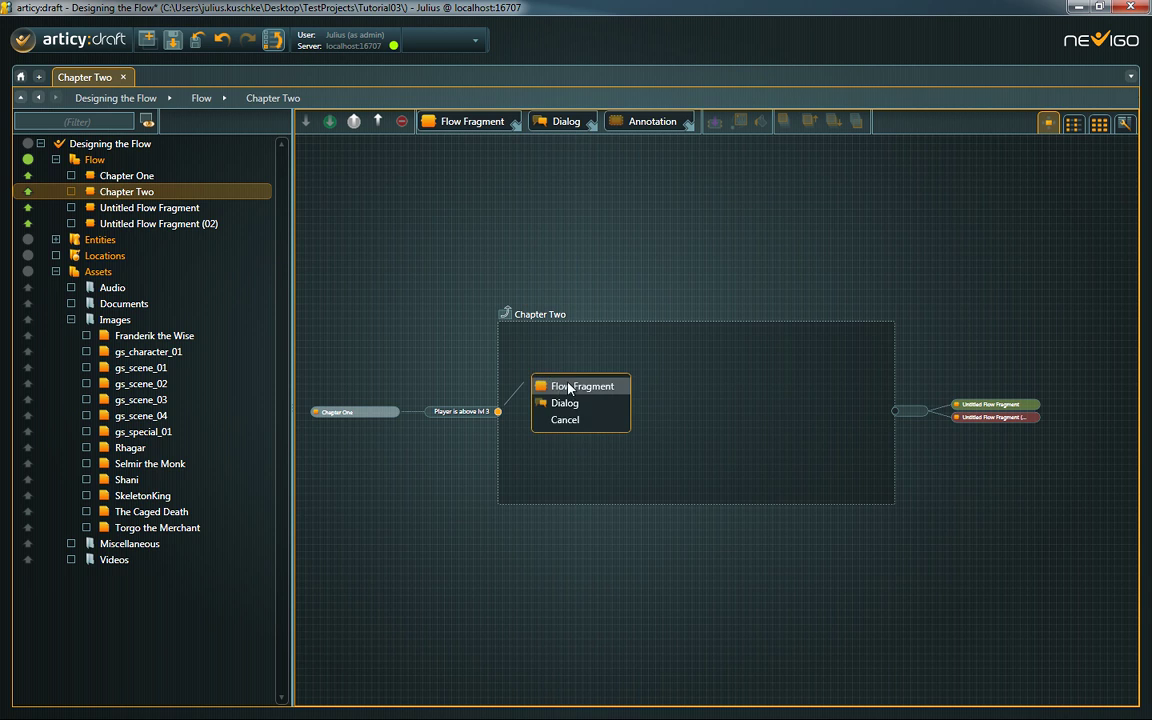
pyautogui.click(568, 388)
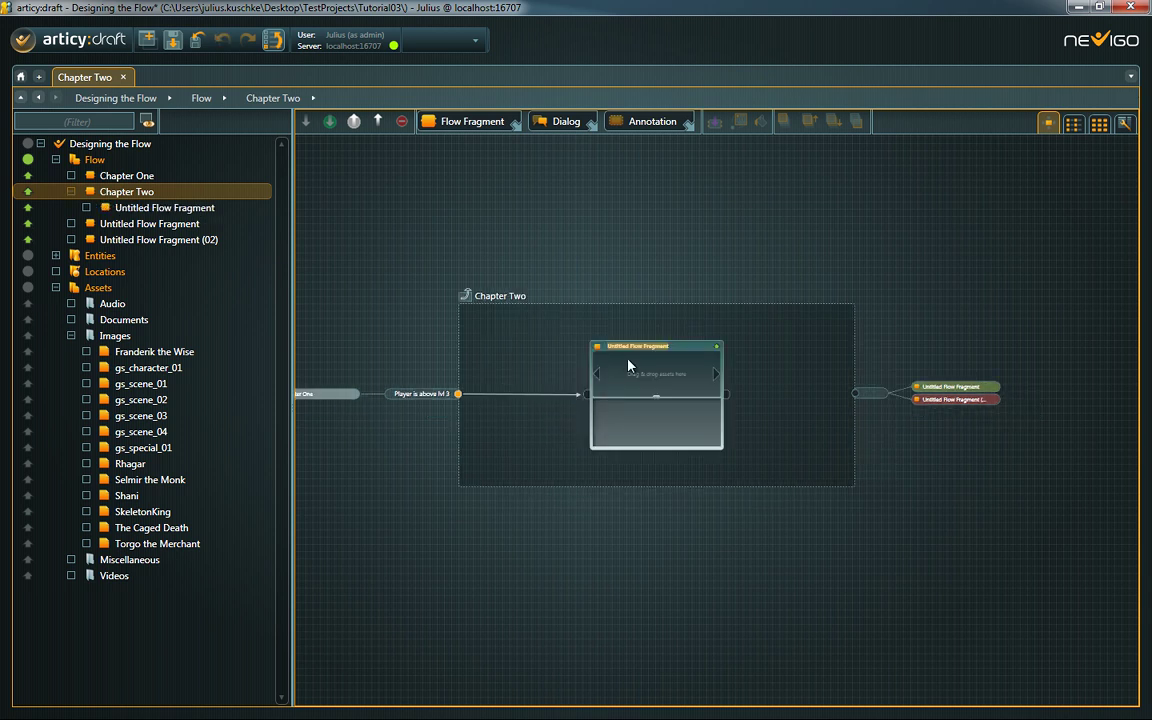
pyautogui.write('Going into more detail')
pyautogui.click(540, 429)
# Go up one level out of Chapter Two, and submerge back down into the "Going into more detail" fragment
pyautogui.scroll(2, 540, 429)
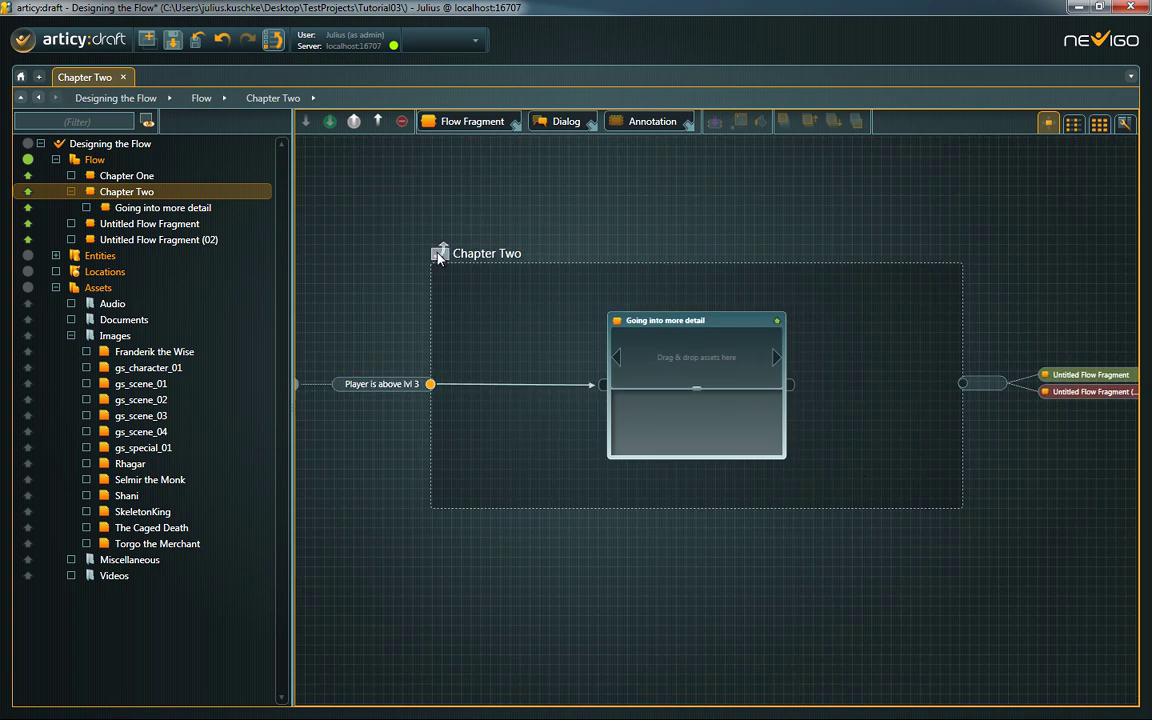
pyautogui.click(438, 256)
pyautogui.scroll(-2, 660, 370)
pyautogui.doubleClick(679, 432)
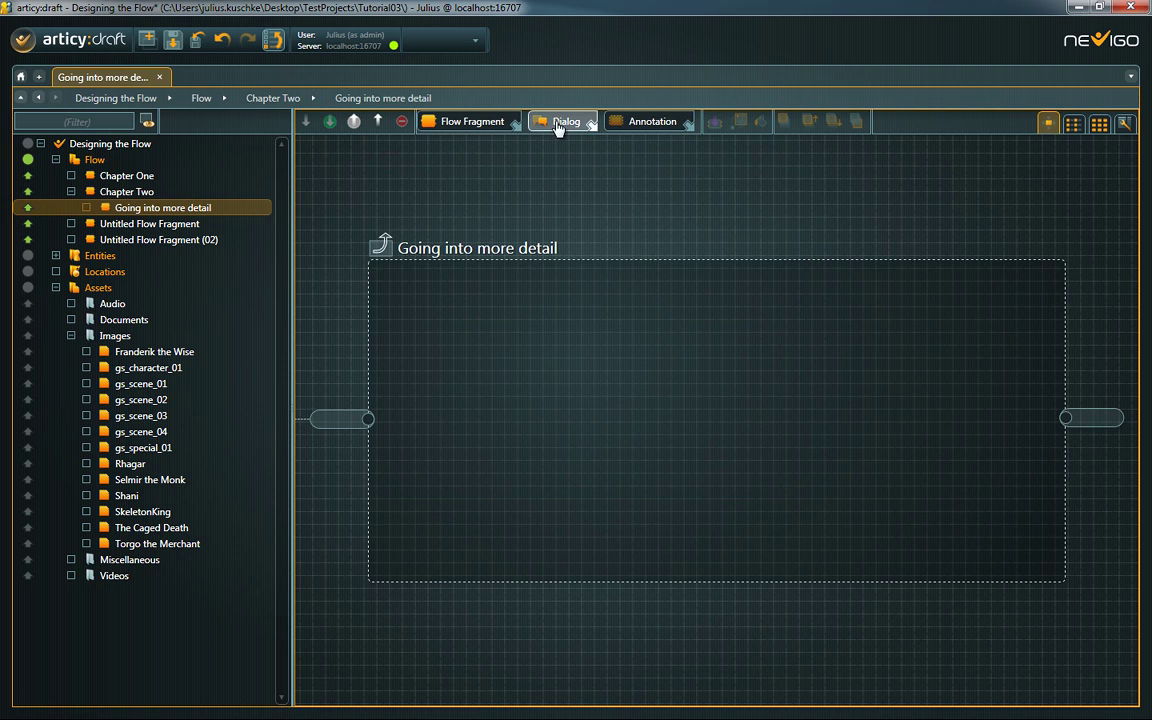
# Place a dialog node inside the "Going into more detail" fragment and submerge into it
pyautogui.moveTo(558, 121); pyautogui.dragTo(600, 378)
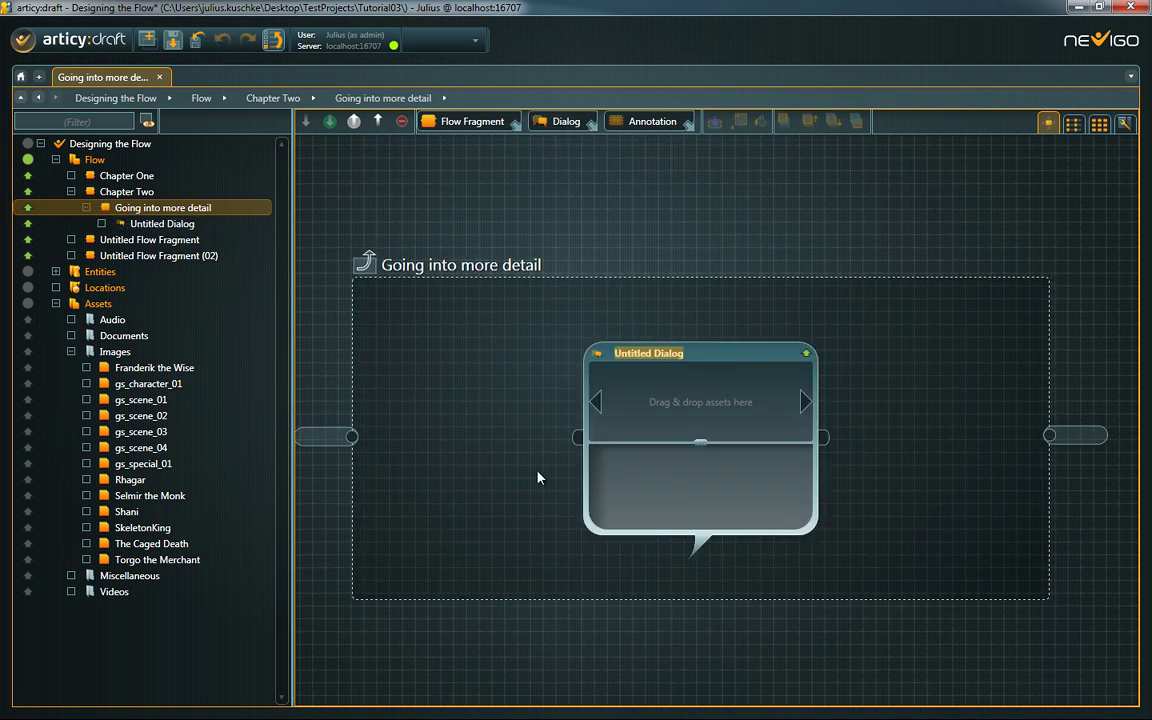
pyautogui.click(657, 473)
pyautogui.doubleClick(657, 473)
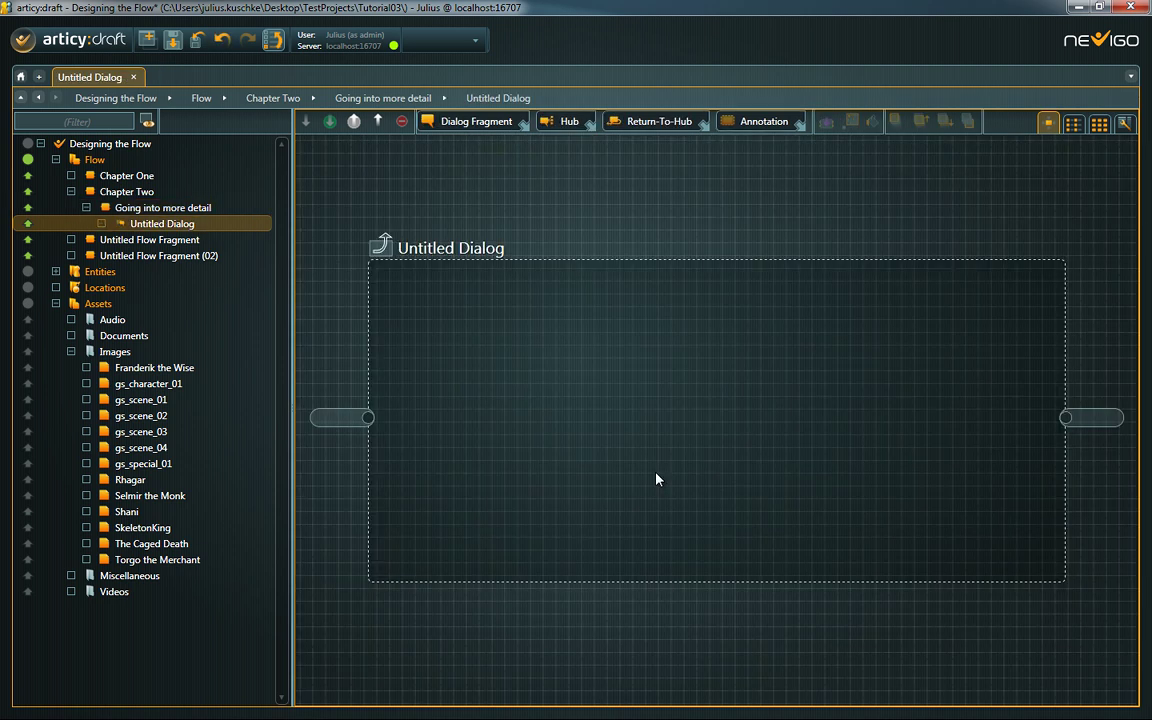
# Add a dialog fragment connected from the dialog's input pin, with Layla as speaker and the text "Hi there!"
pyautogui.moveTo(329, 403); pyautogui.dragTo(411, 334)
pyautogui.click(470, 347)
pyautogui.doubleClick(515, 287)
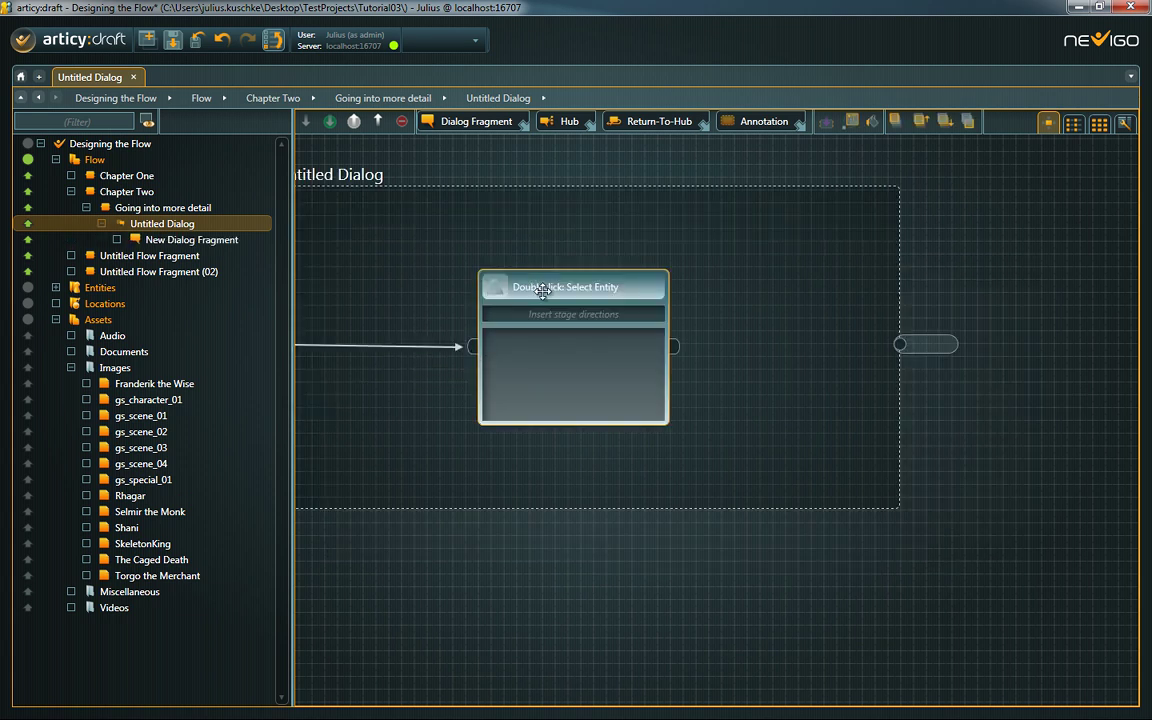
pyautogui.doubleClick(470, 247)
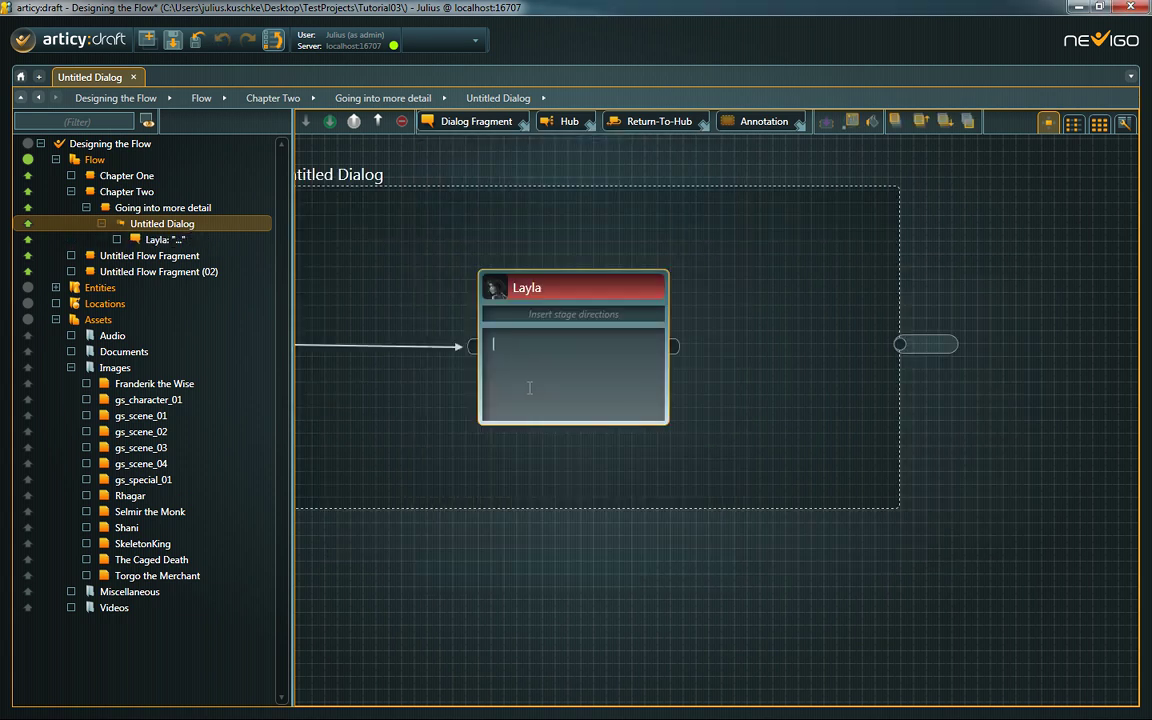
pyautogui.write('Hi there!')
pyautogui.click(530, 469)
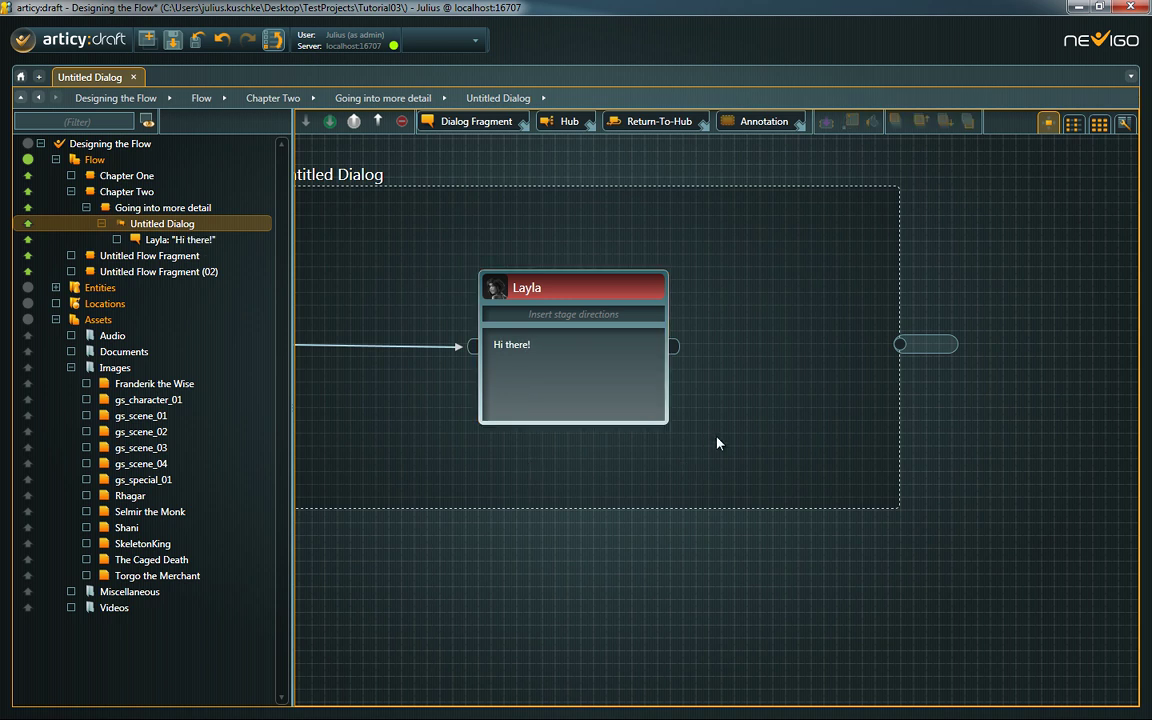